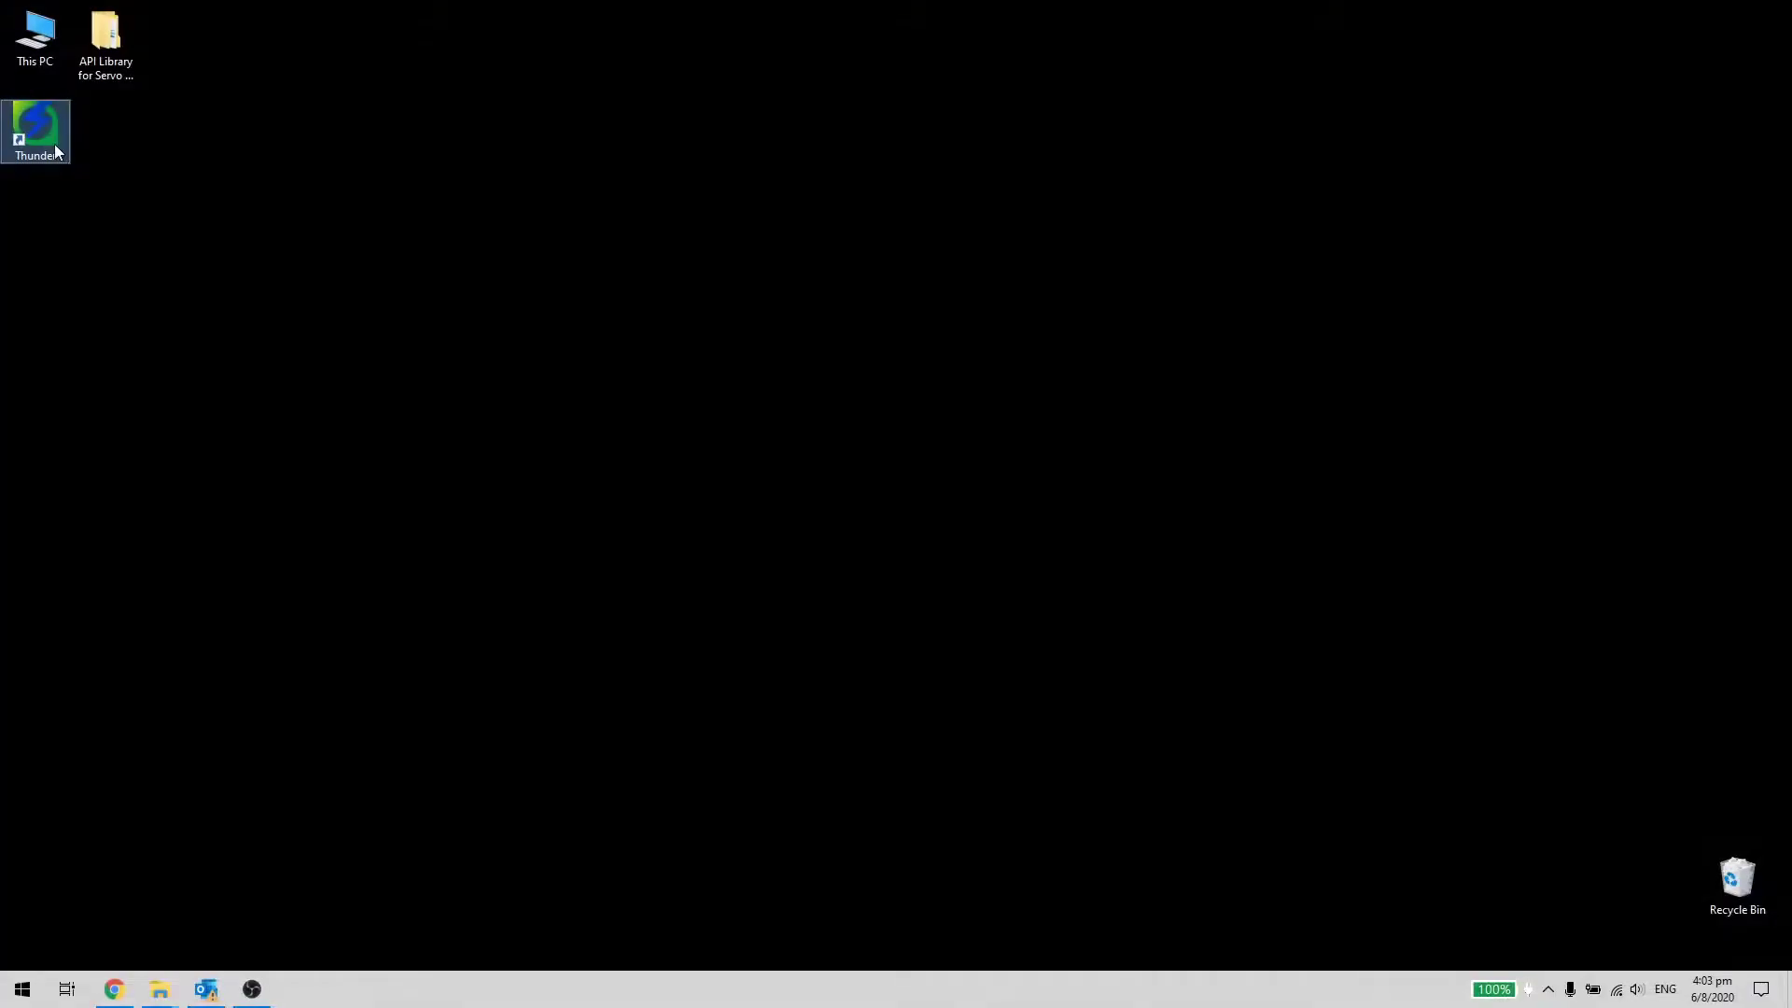
# Connect to the drive and set the display unit to 8,388,608 control units per revolution.
pyautogui.click(642, 450)
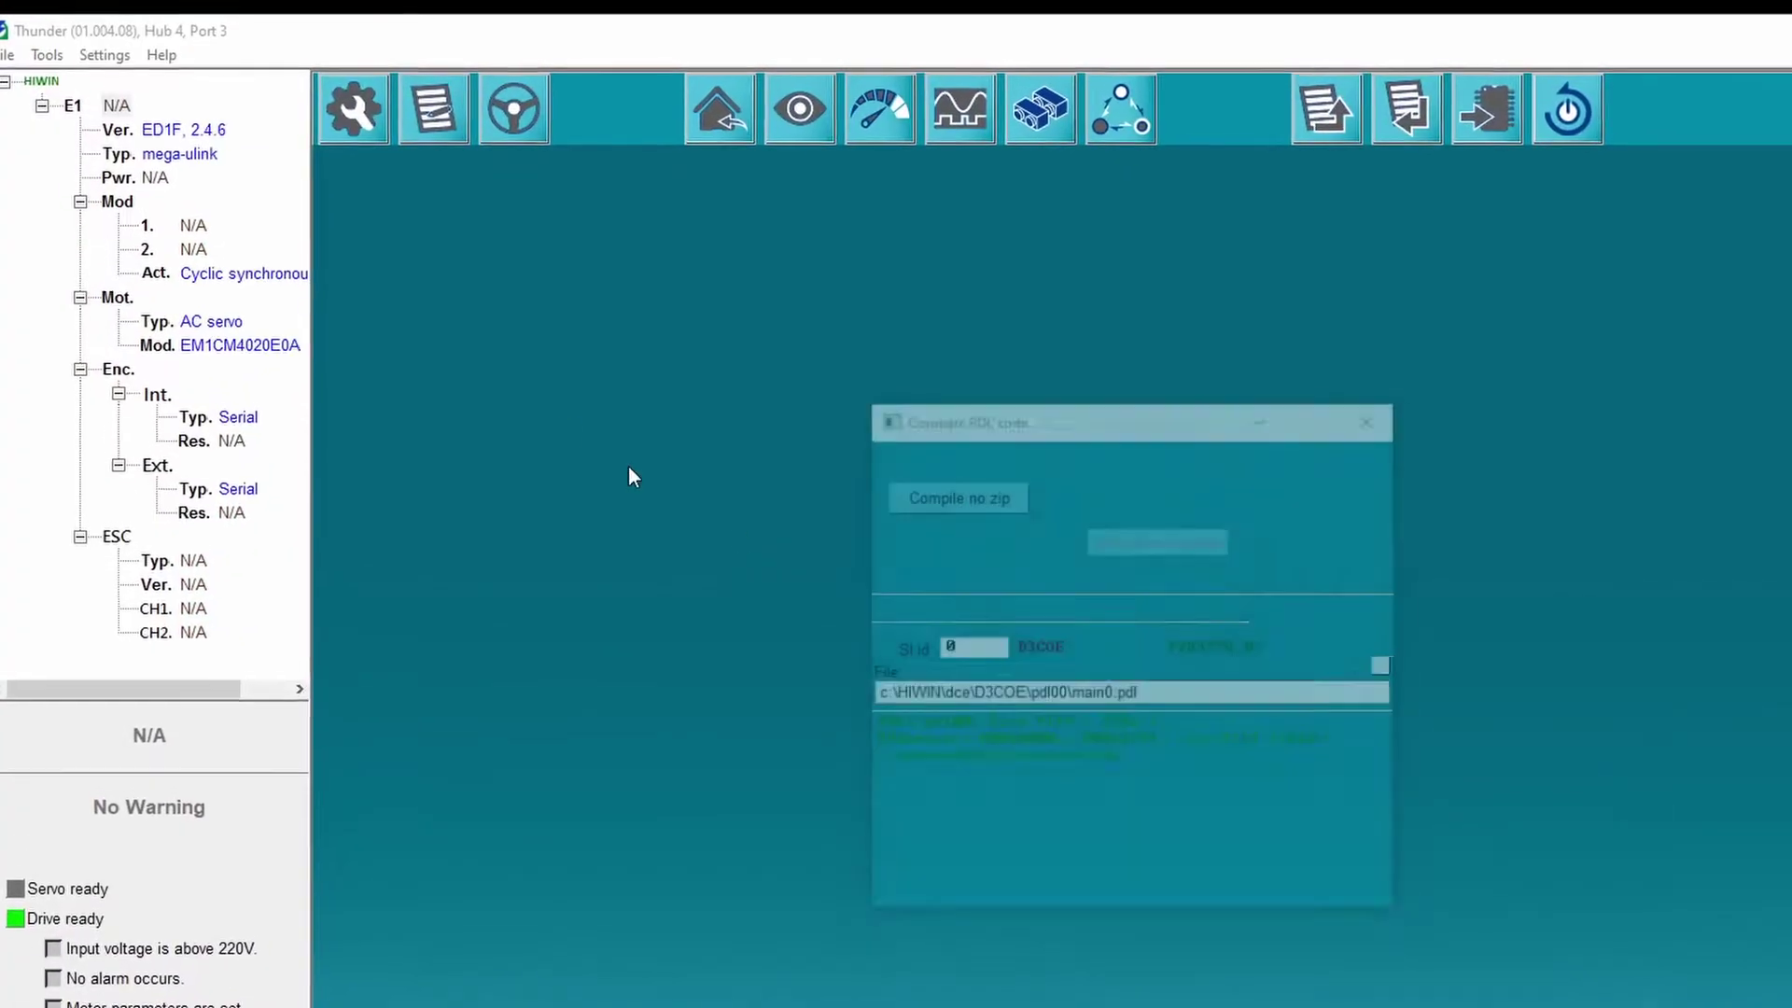
pyautogui.click(111, 62)
pyautogui.moveTo(120, 114)
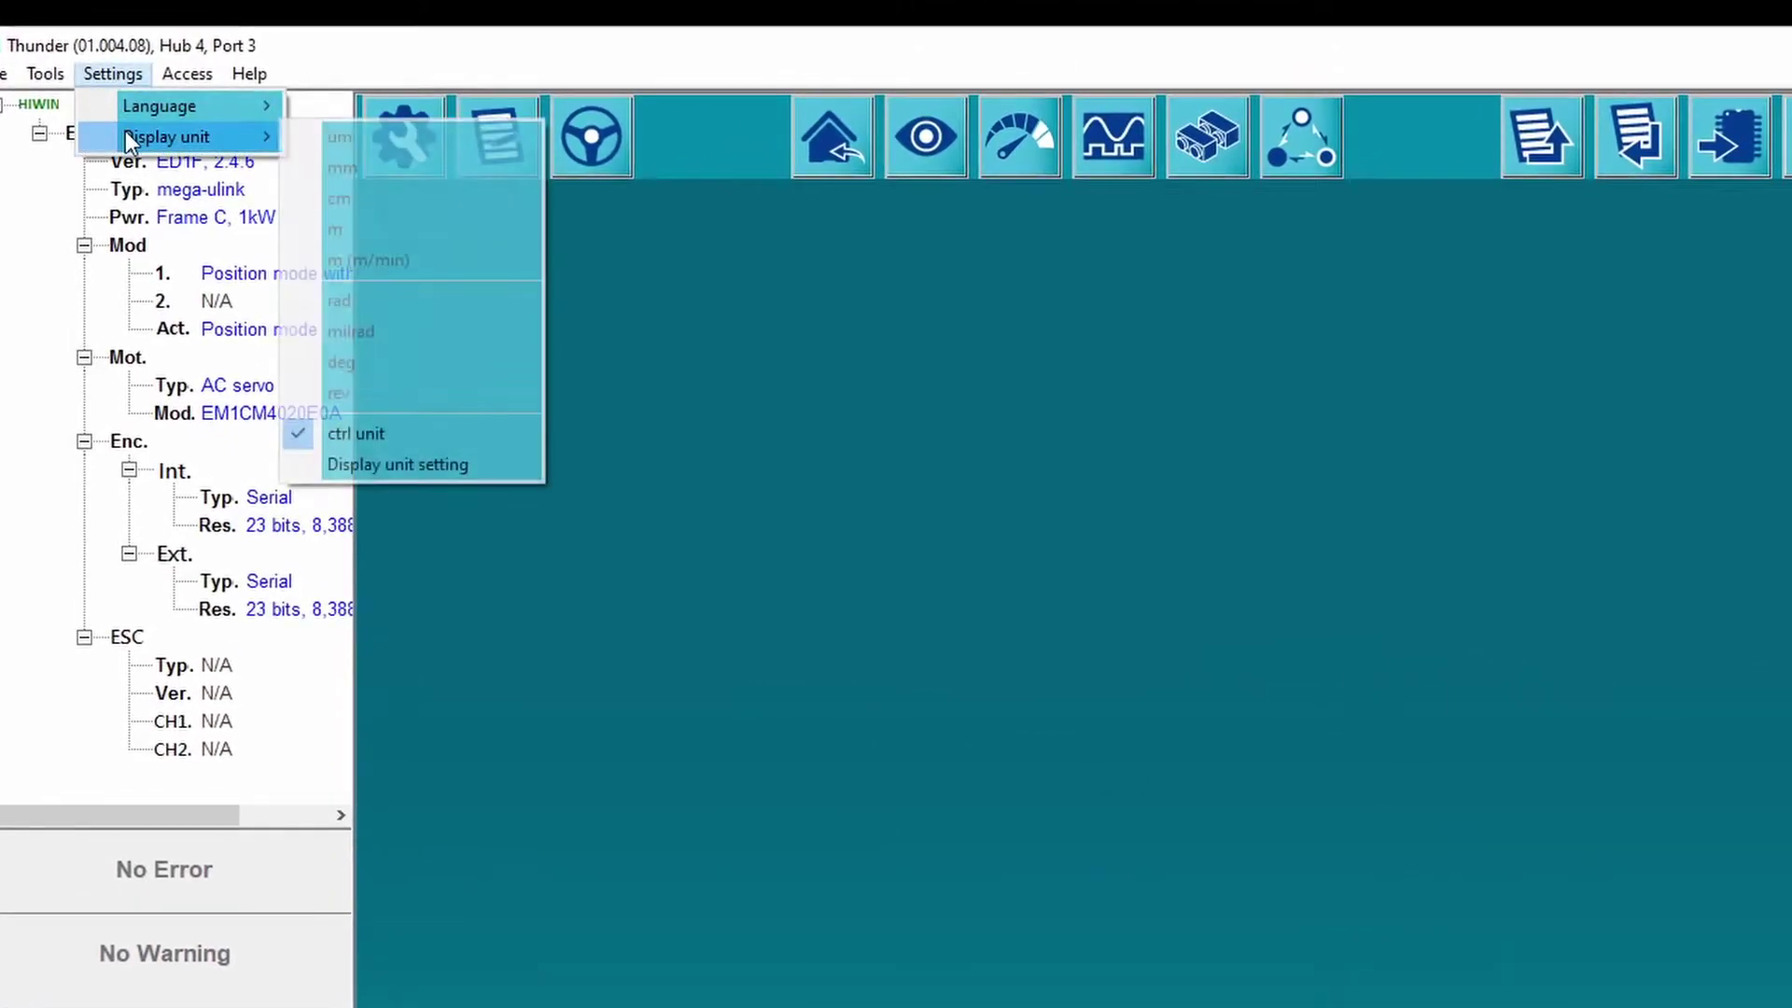
pyautogui.click(400, 464)
pyautogui.click(633, 262)
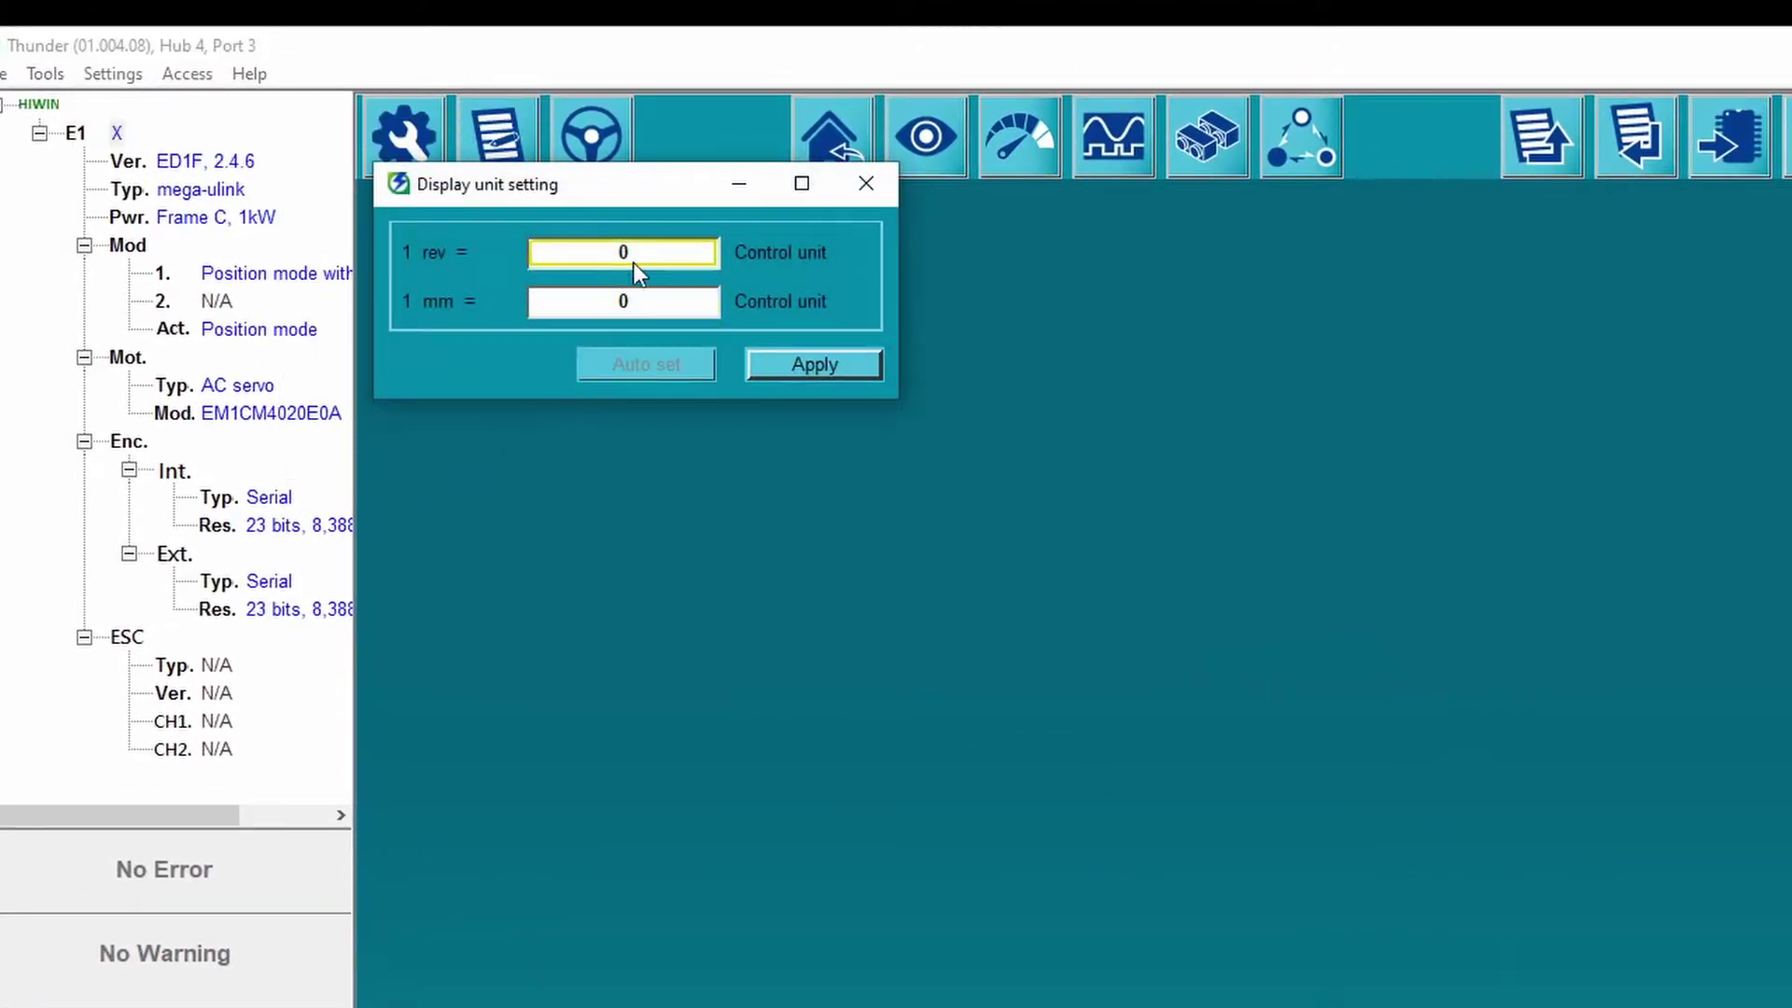
pyautogui.press('BackSpace')
pyautogui.write('8')
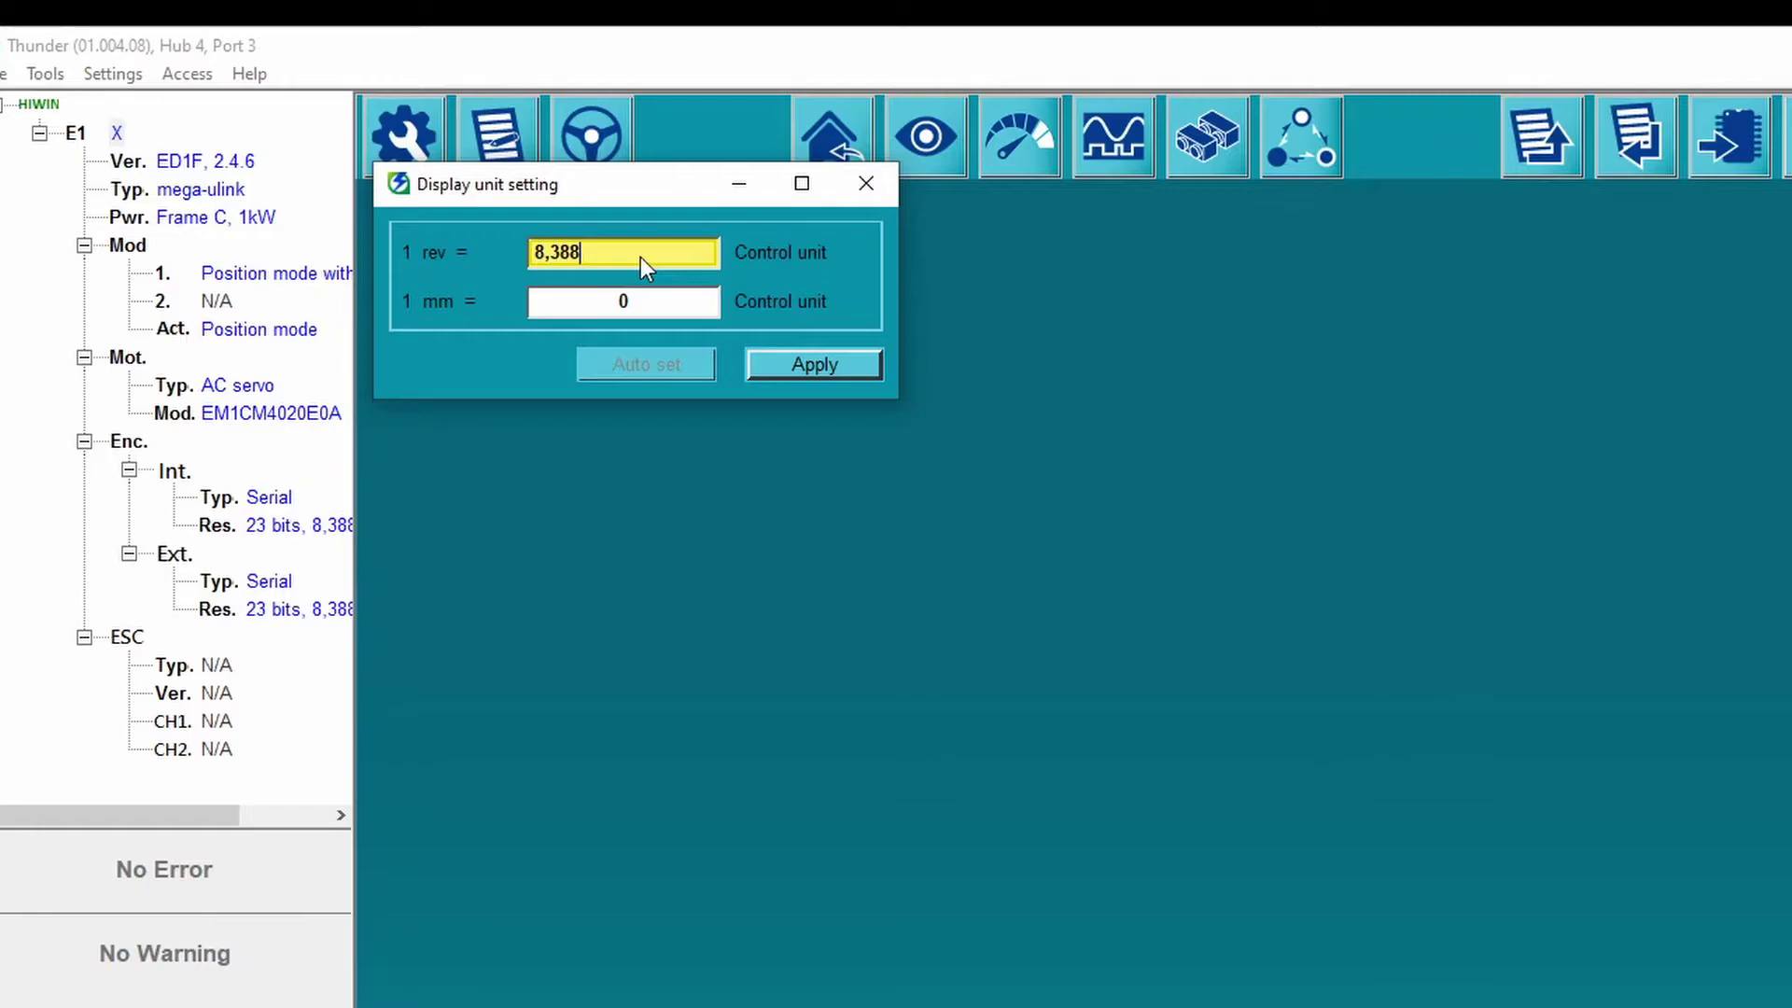
pyautogui.write('388608')
pyautogui.click(802, 365)
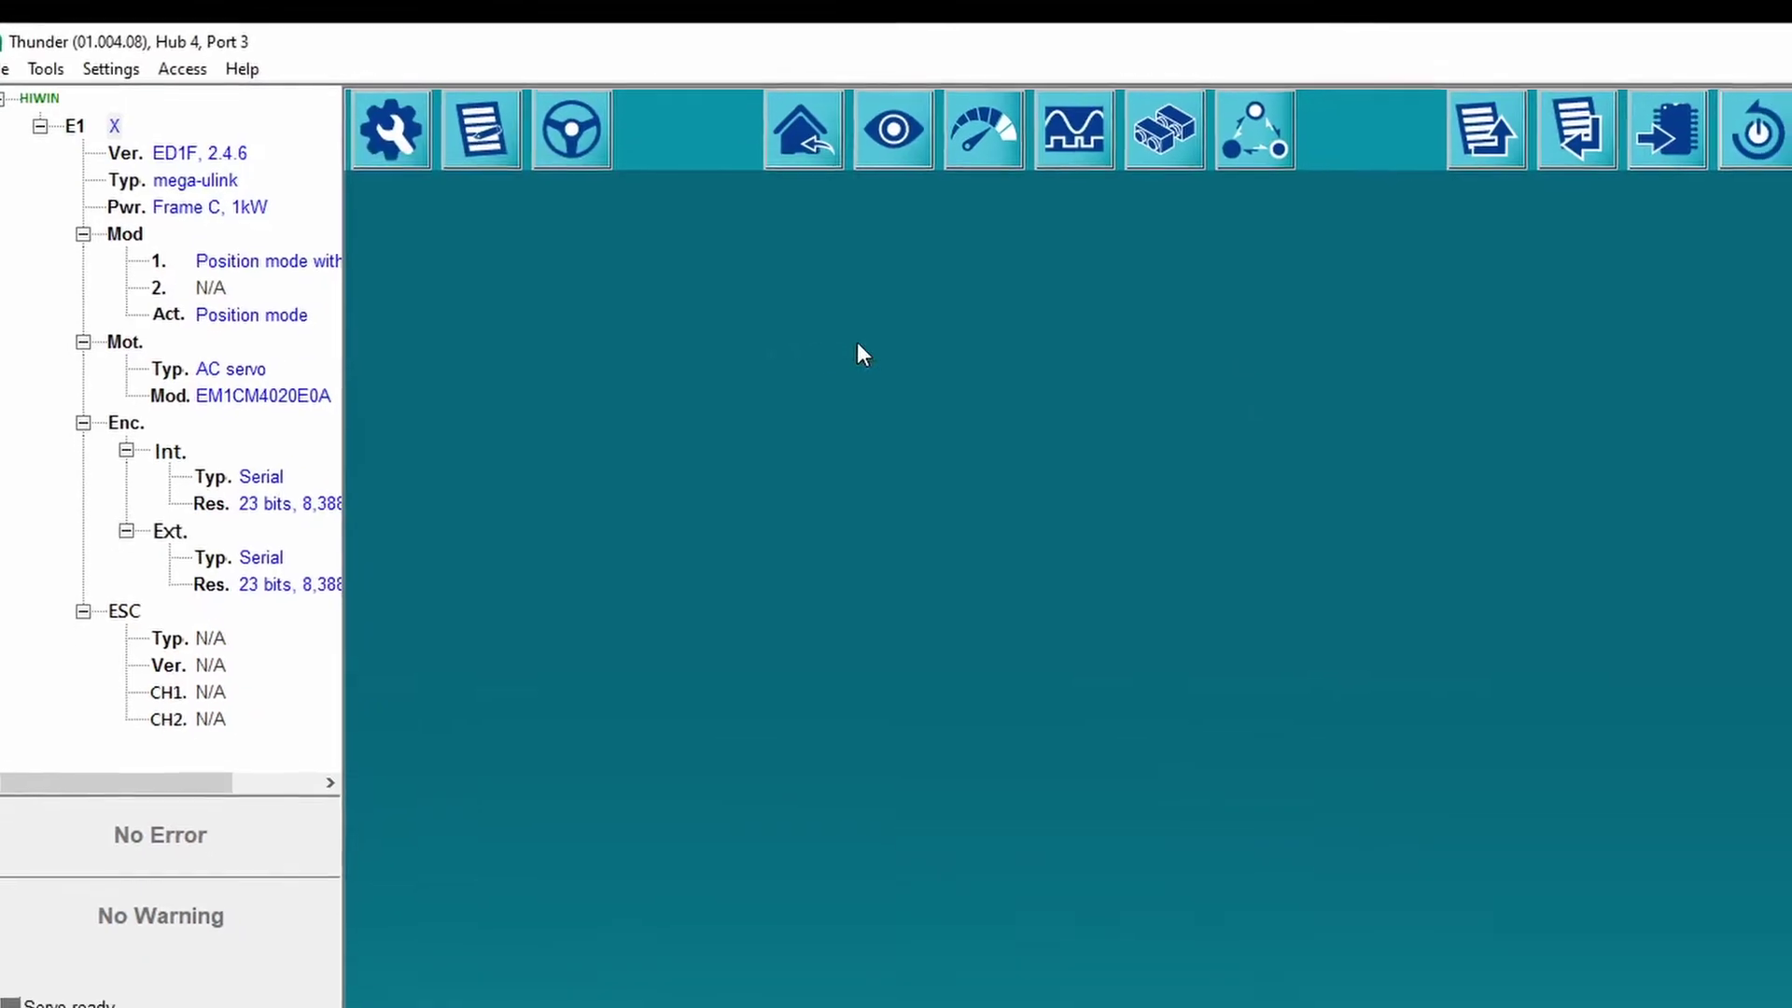
# Save the parameters from RAM to flash, reset the drive, and close Thunder.
pyautogui.click(1667, 128)
pyautogui.click(815, 467)
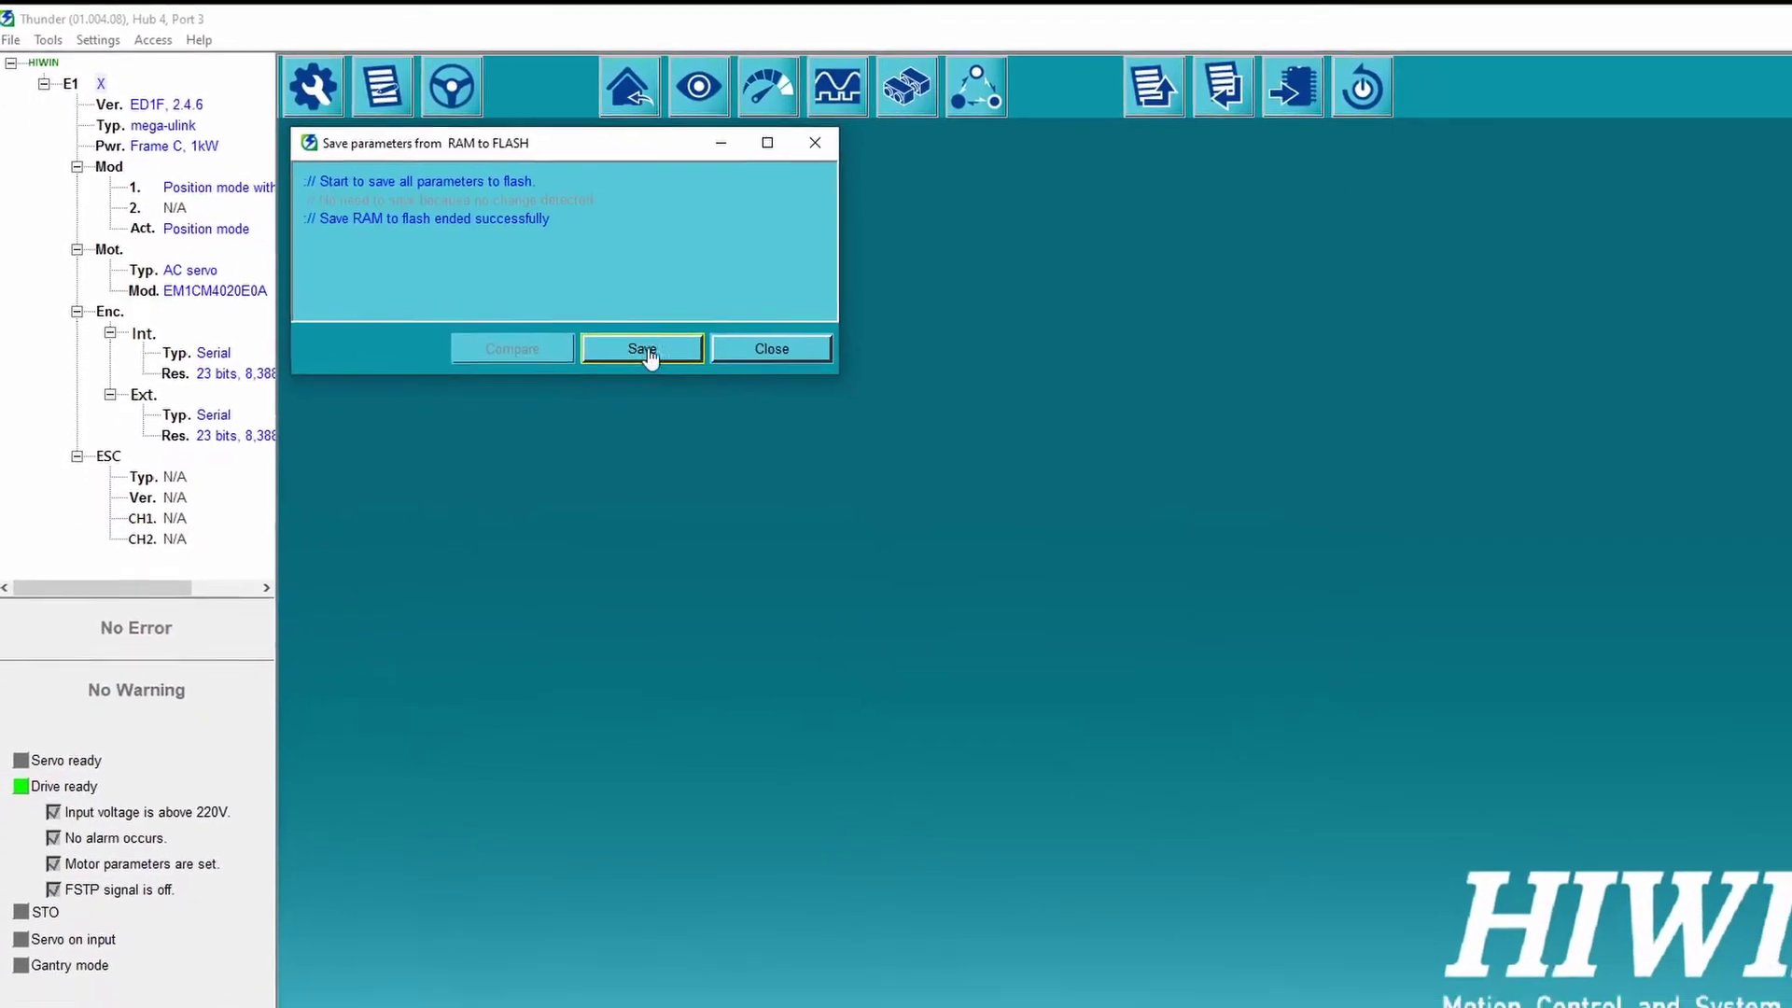
pyautogui.click(1008, 472)
pyautogui.click(1237, 79)
pyautogui.click(606, 306)
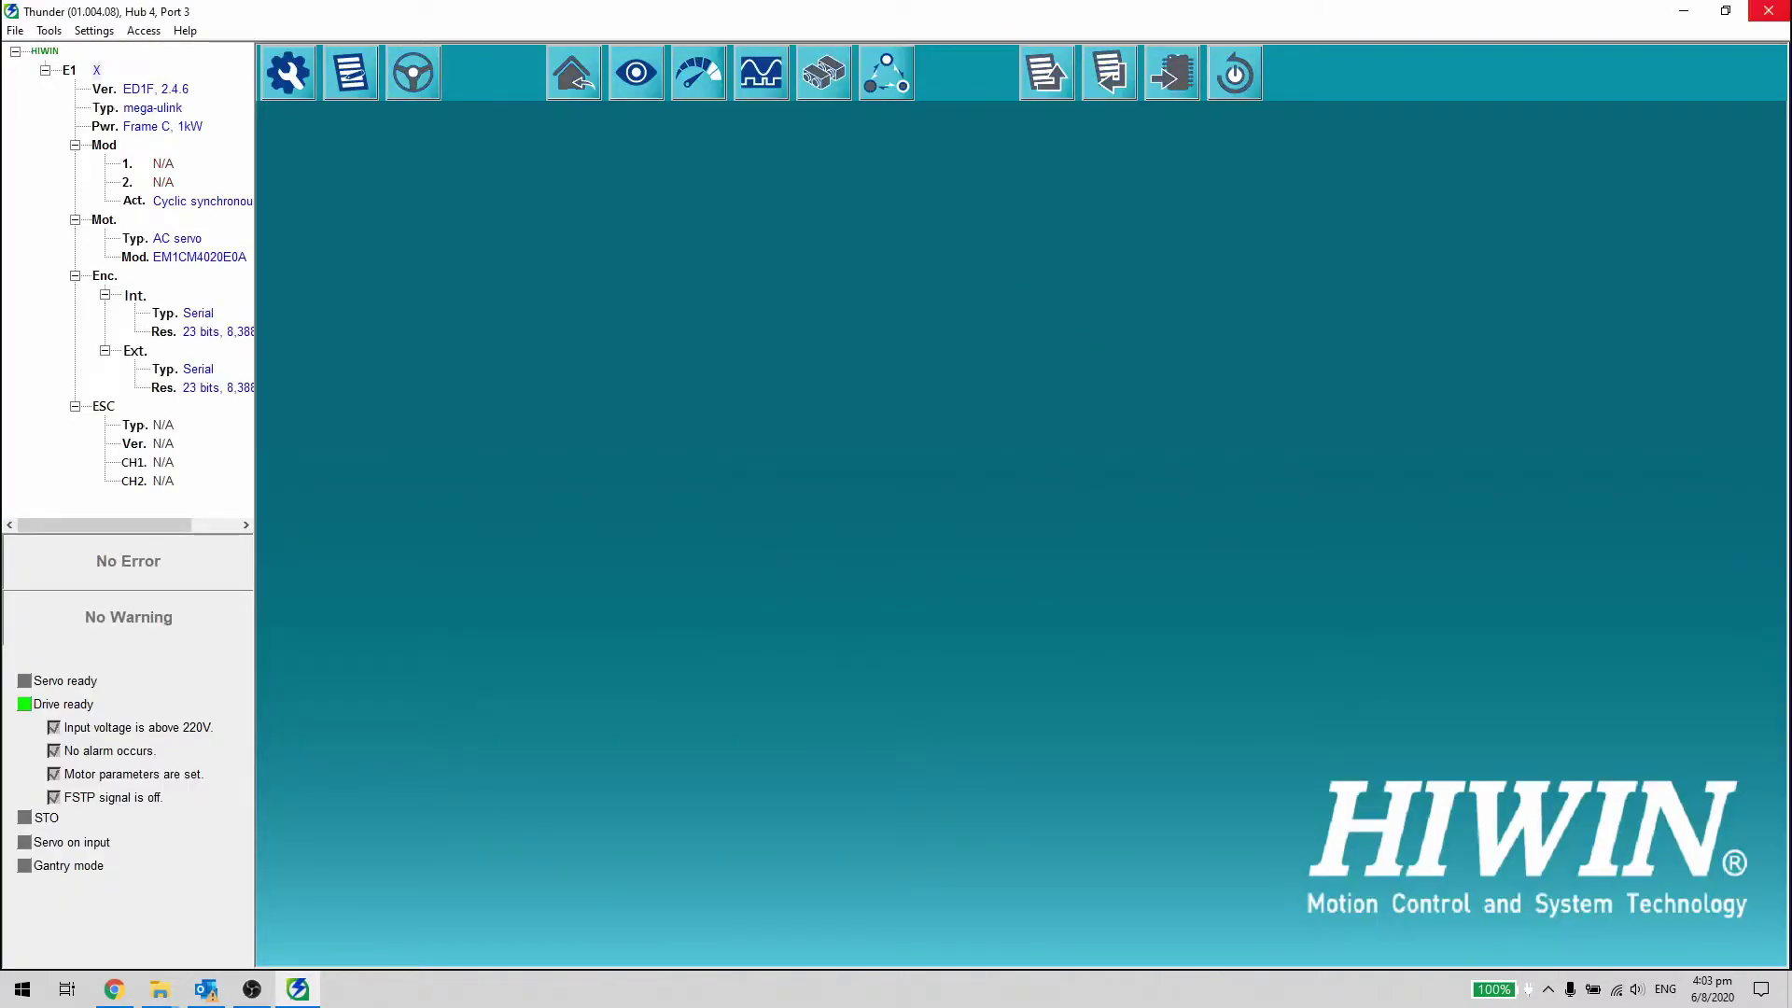
pyautogui.click(1769, 10)
pyautogui.click(1052, 173)
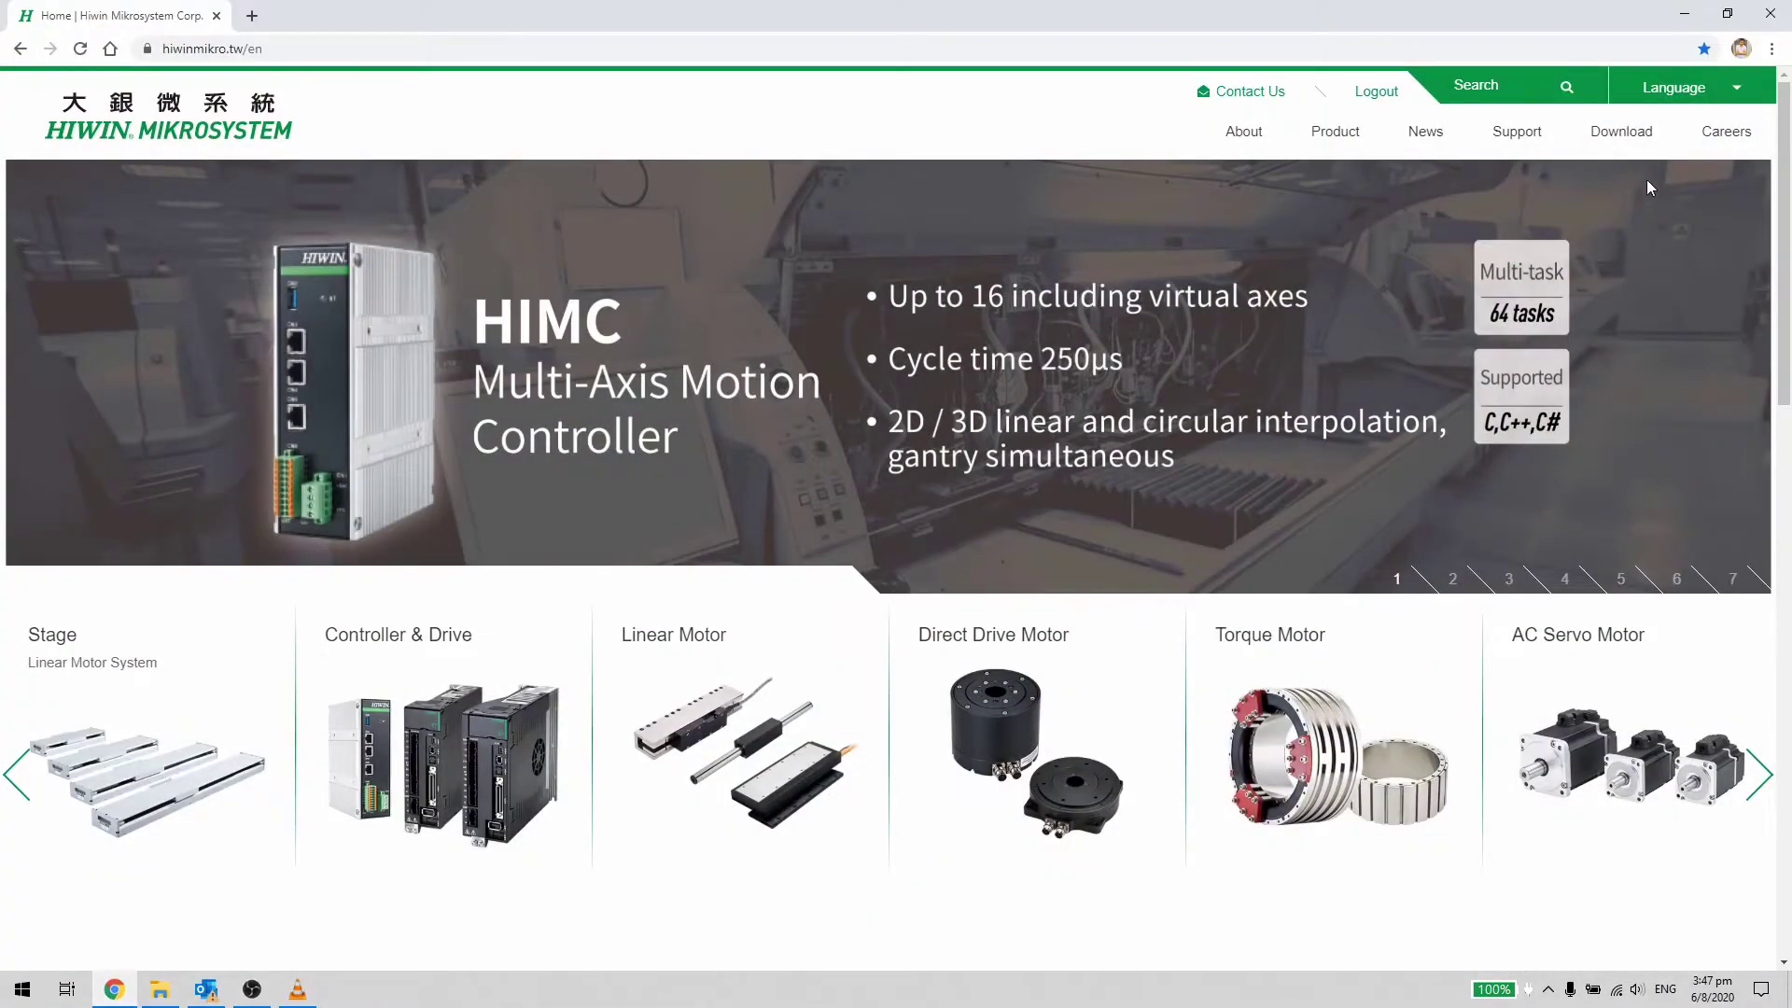
# Filter HIWIN downloads to Manual, Controller & Drive, Drive E1 and download the mega-ulink V3.0 API Library.
pyautogui.click(1621, 131)
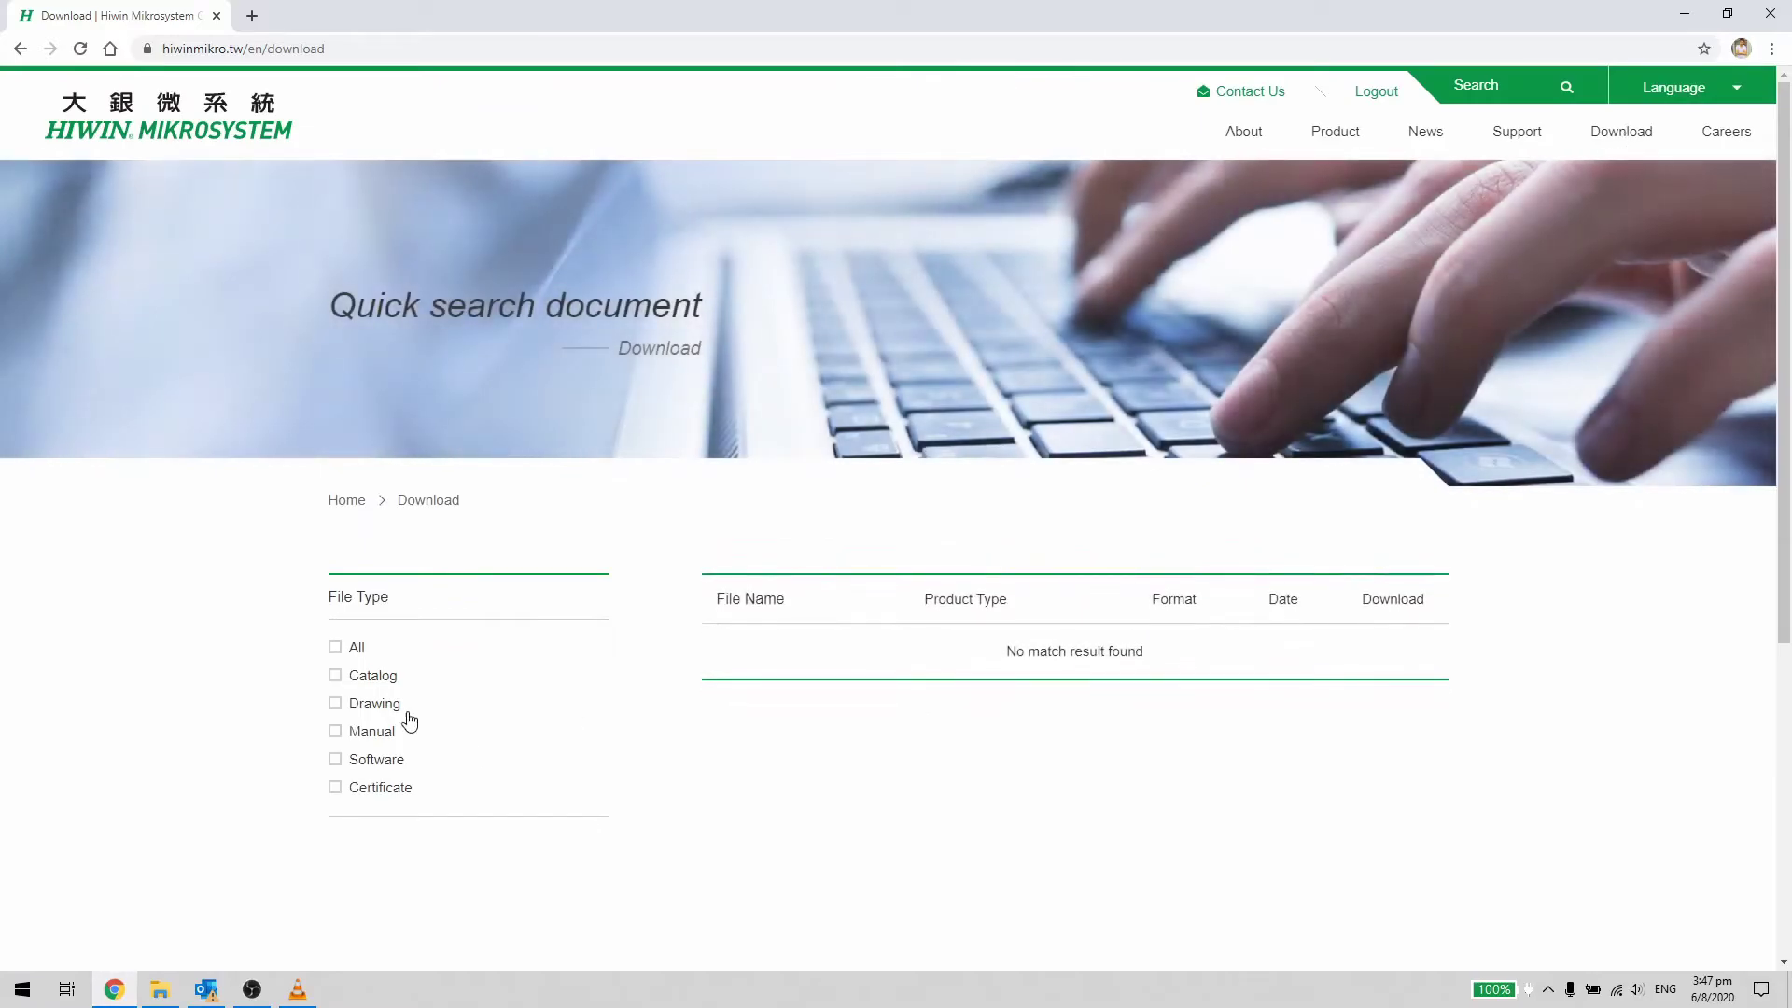
pyautogui.click(364, 733)
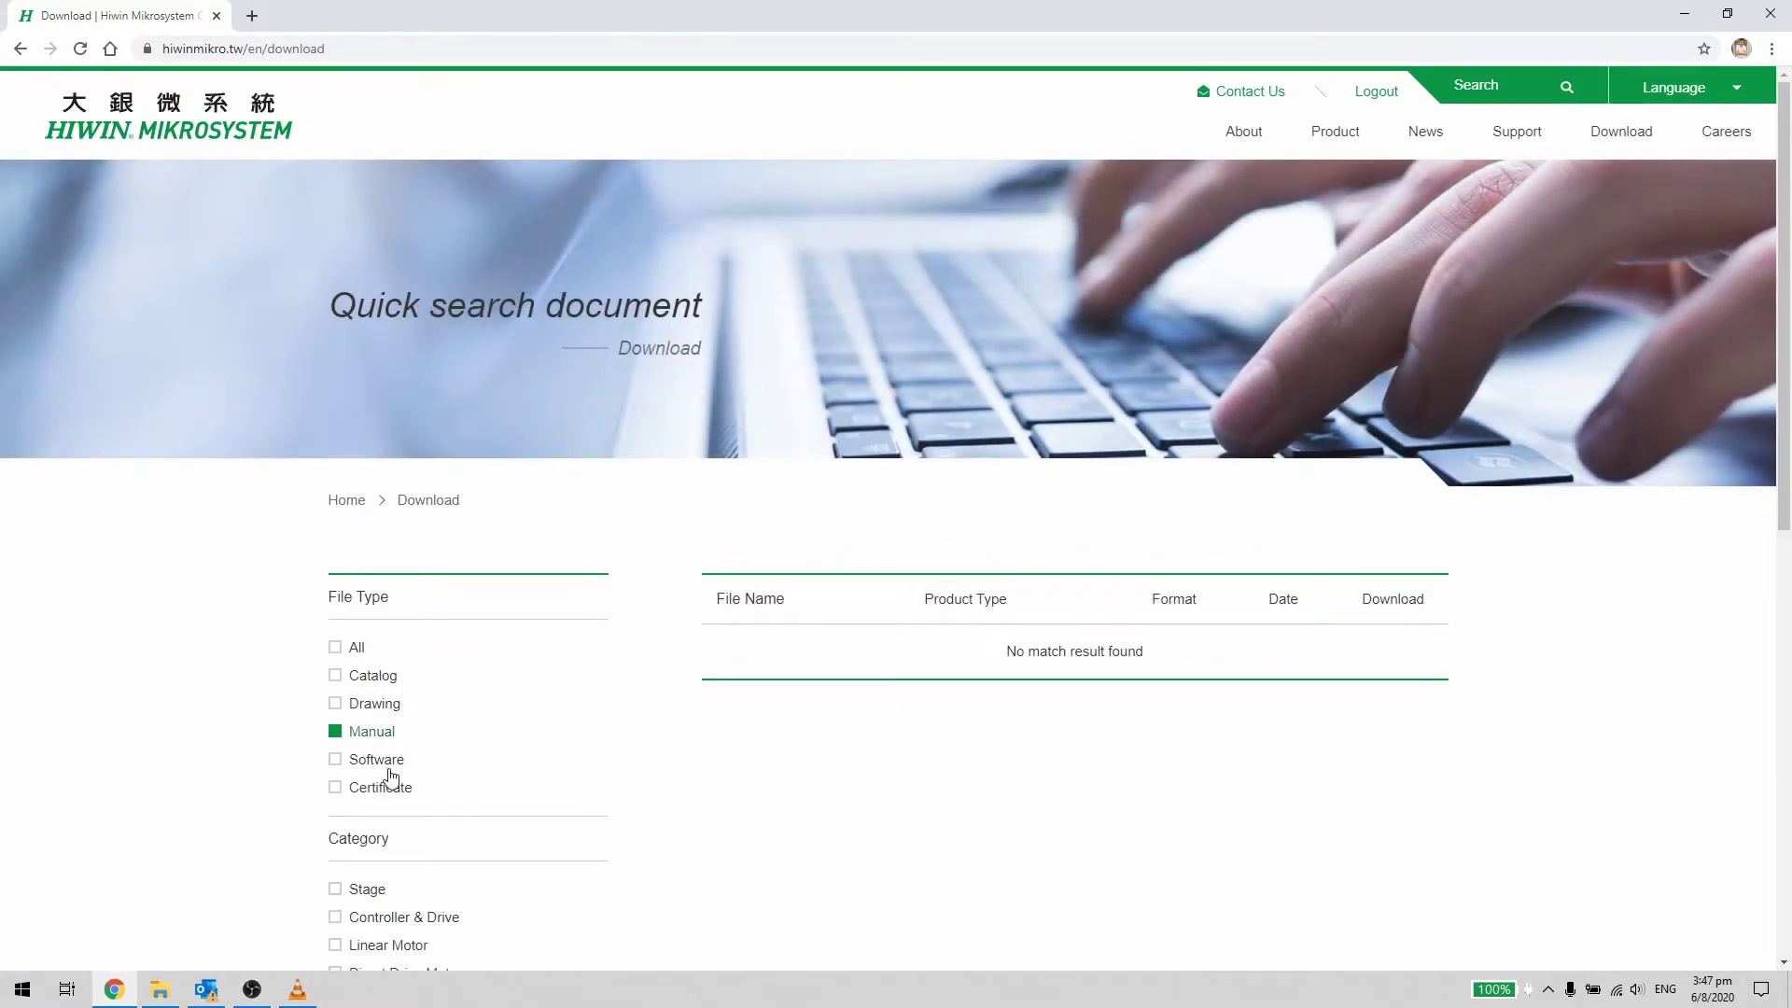
pyautogui.scroll(-2, 388, 780)
pyautogui.click(394, 733)
pyautogui.scroll(-4, 397, 747)
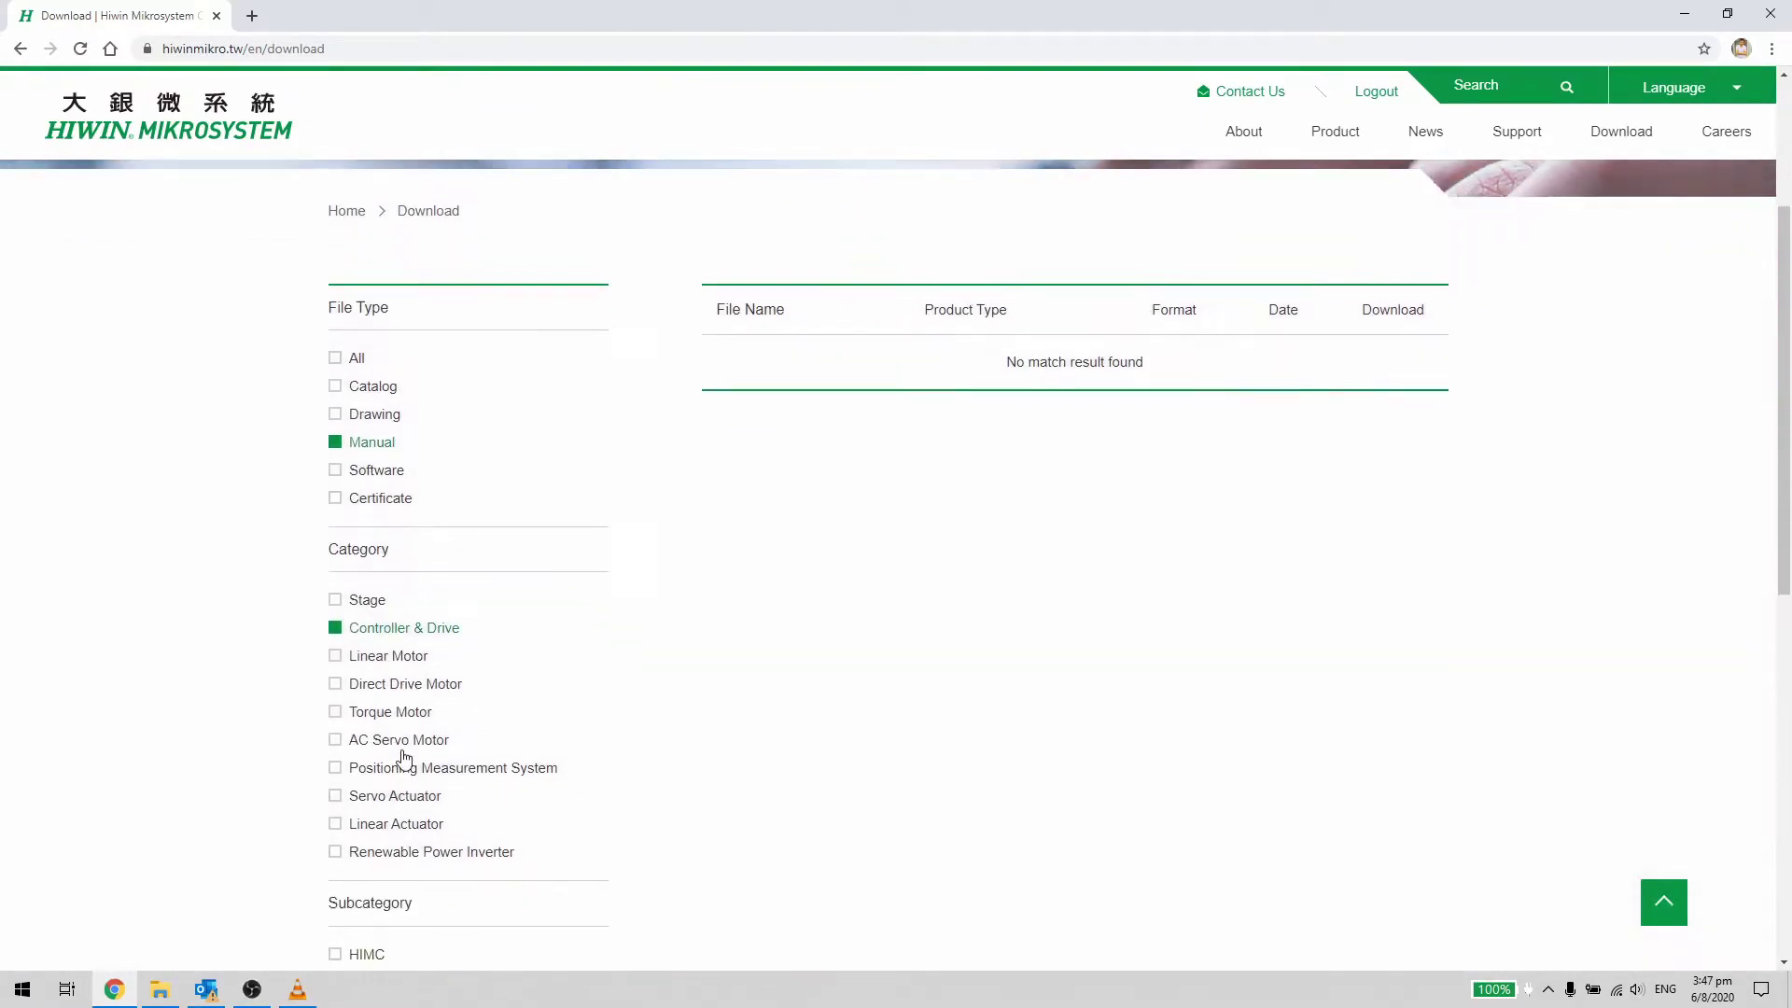
pyautogui.click(392, 715)
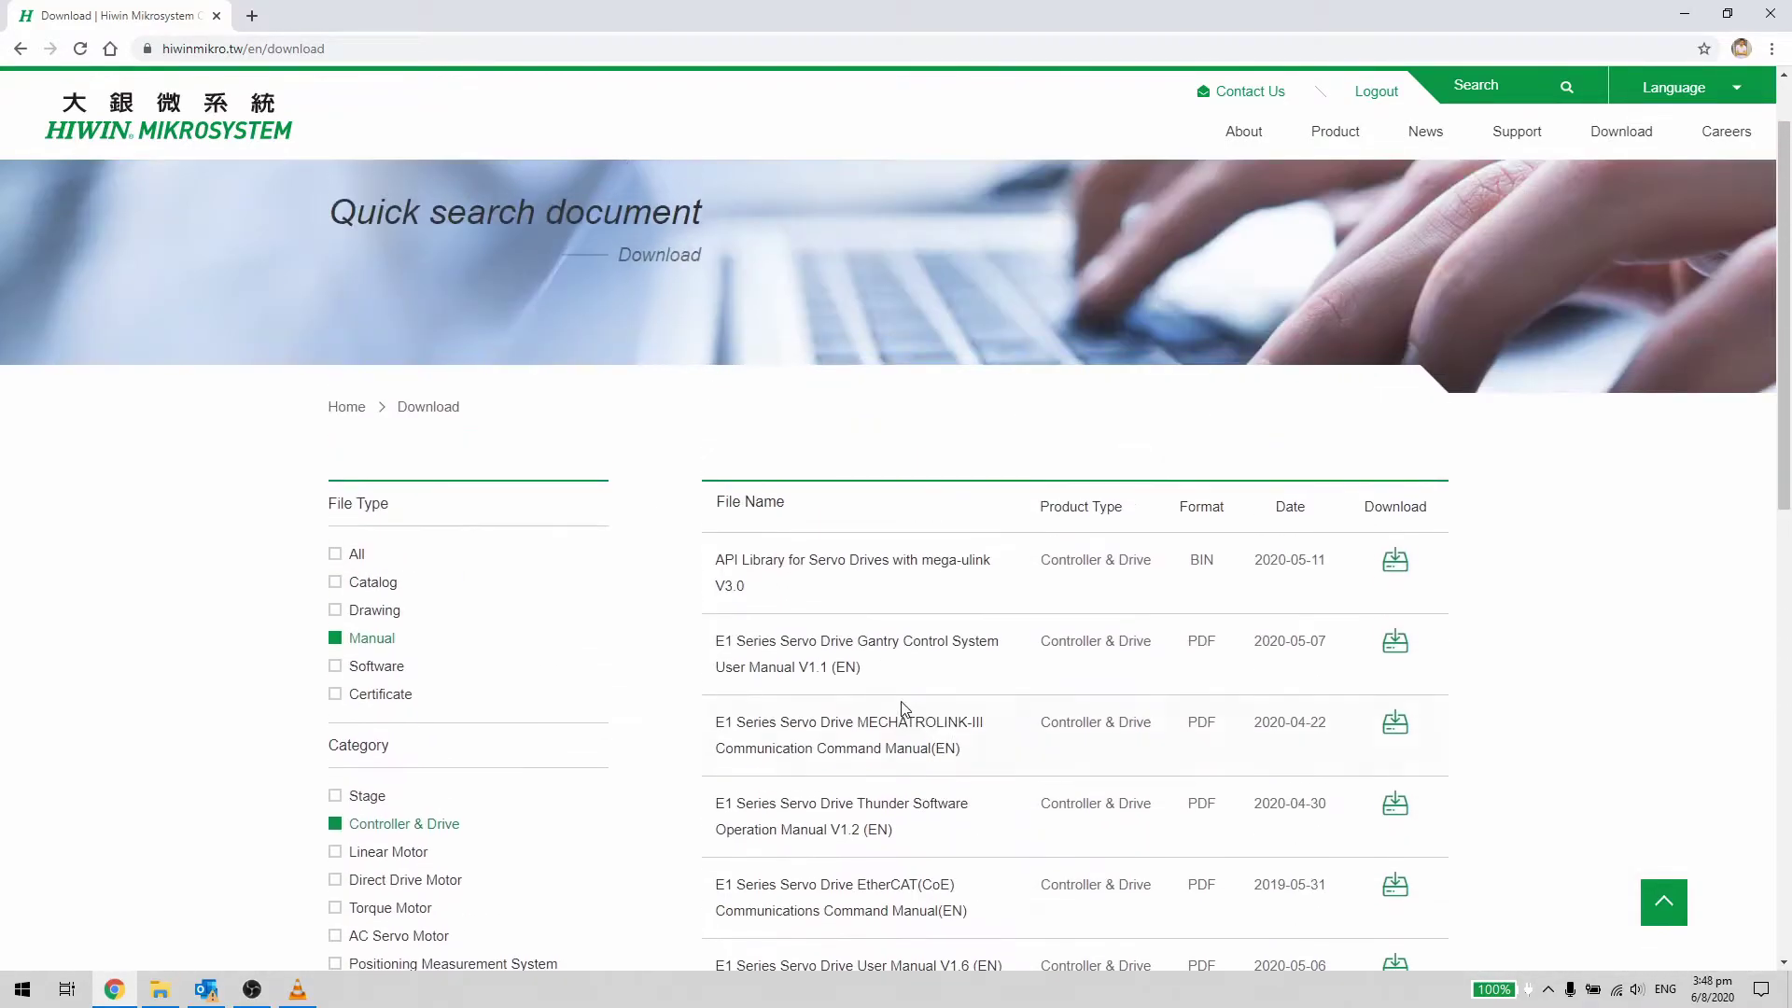
pyautogui.click(1407, 573)
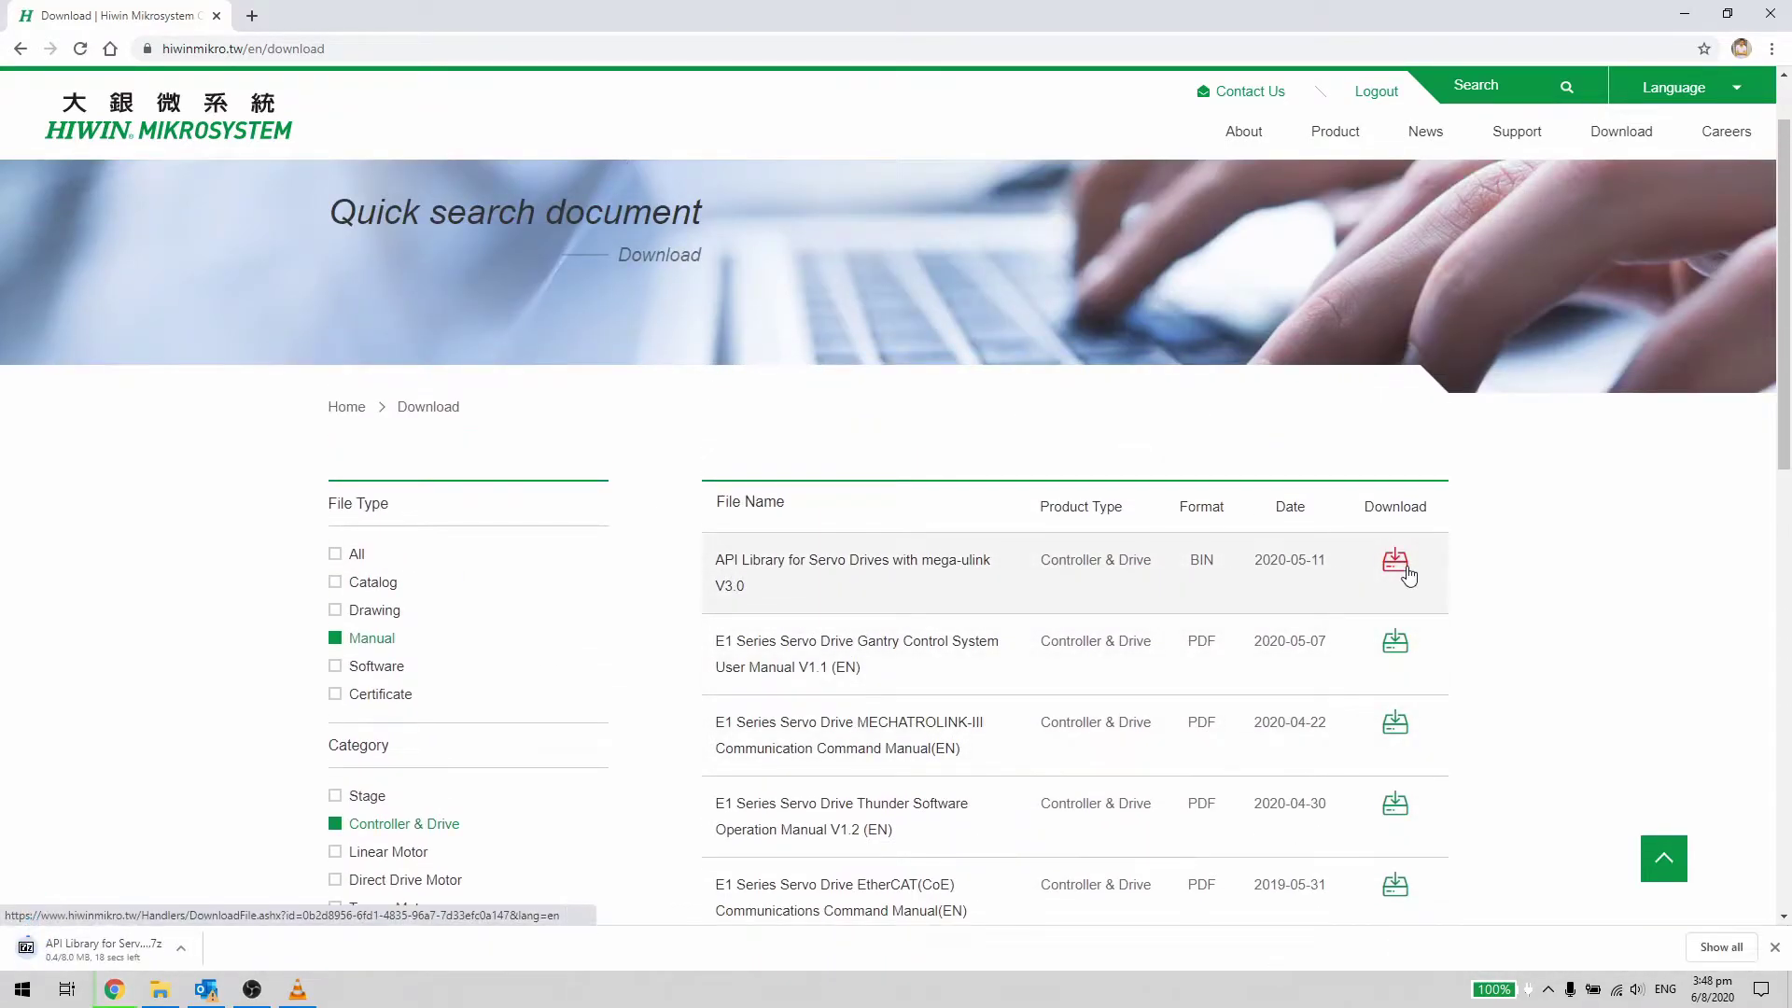
pyautogui.click(1685, 14)
# Copy the four library files from the API Library's lib\64bit folder.
pyautogui.doubleClick(119, 86)
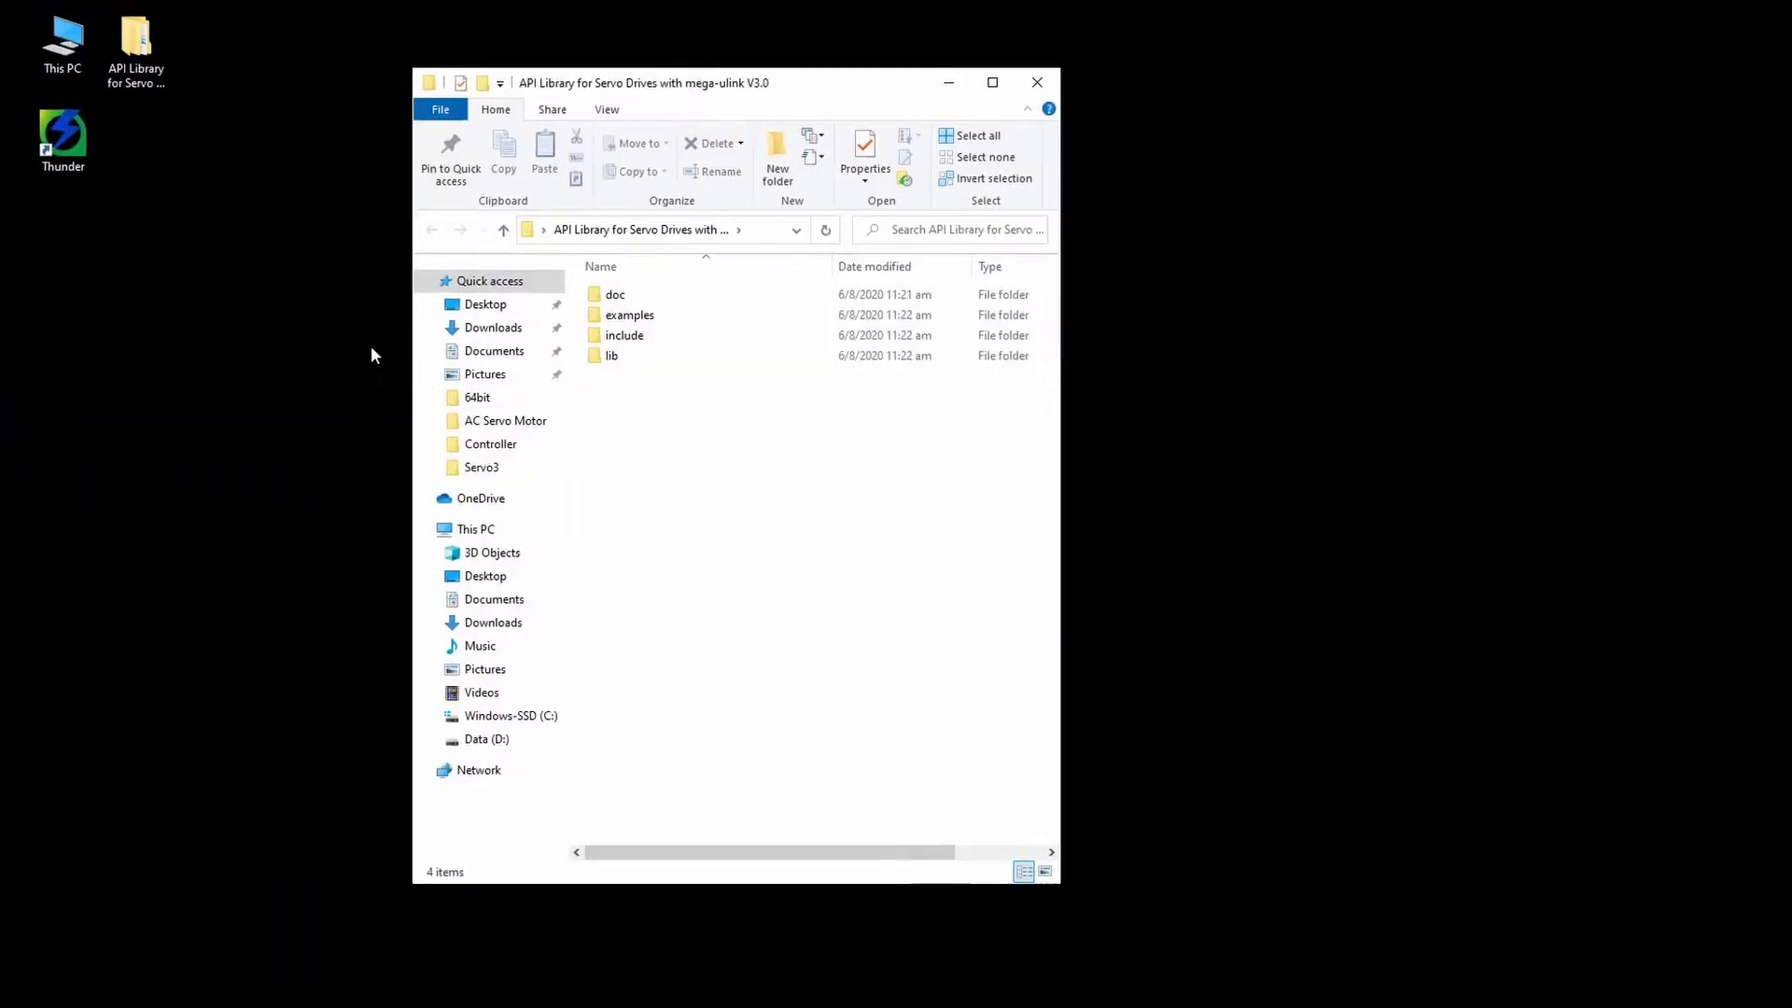
pyautogui.click(615, 344)
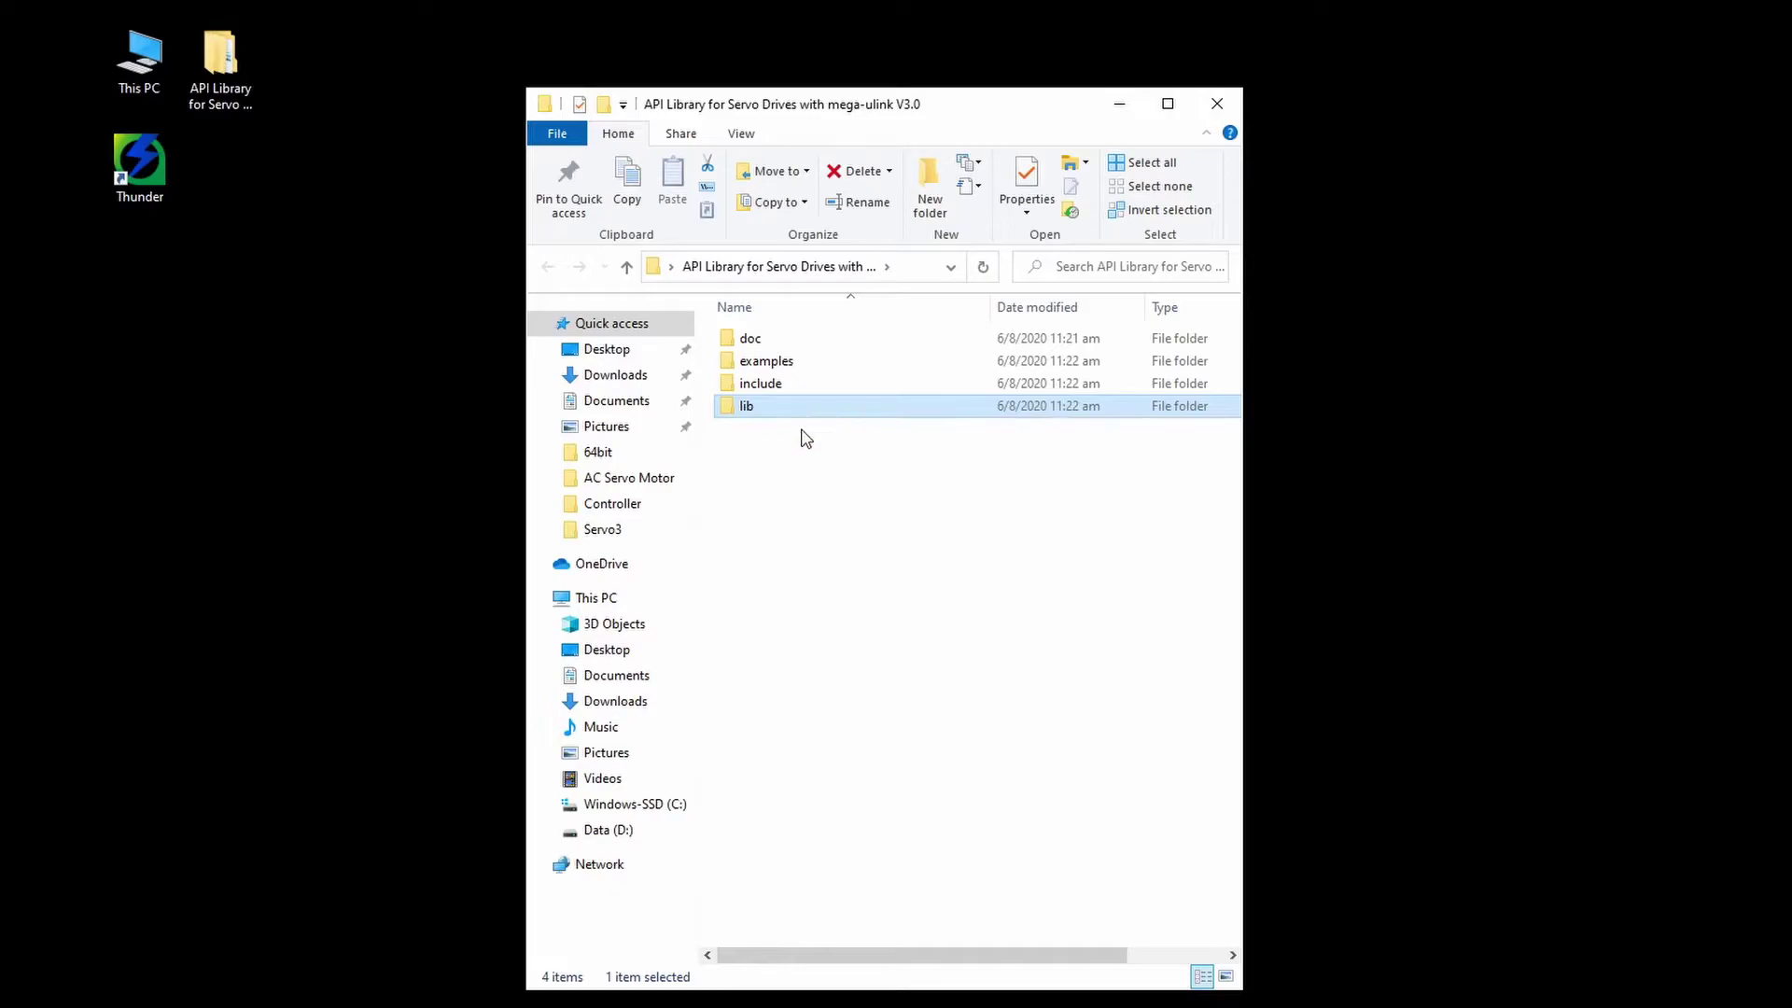
pyautogui.doubleClick(827, 423)
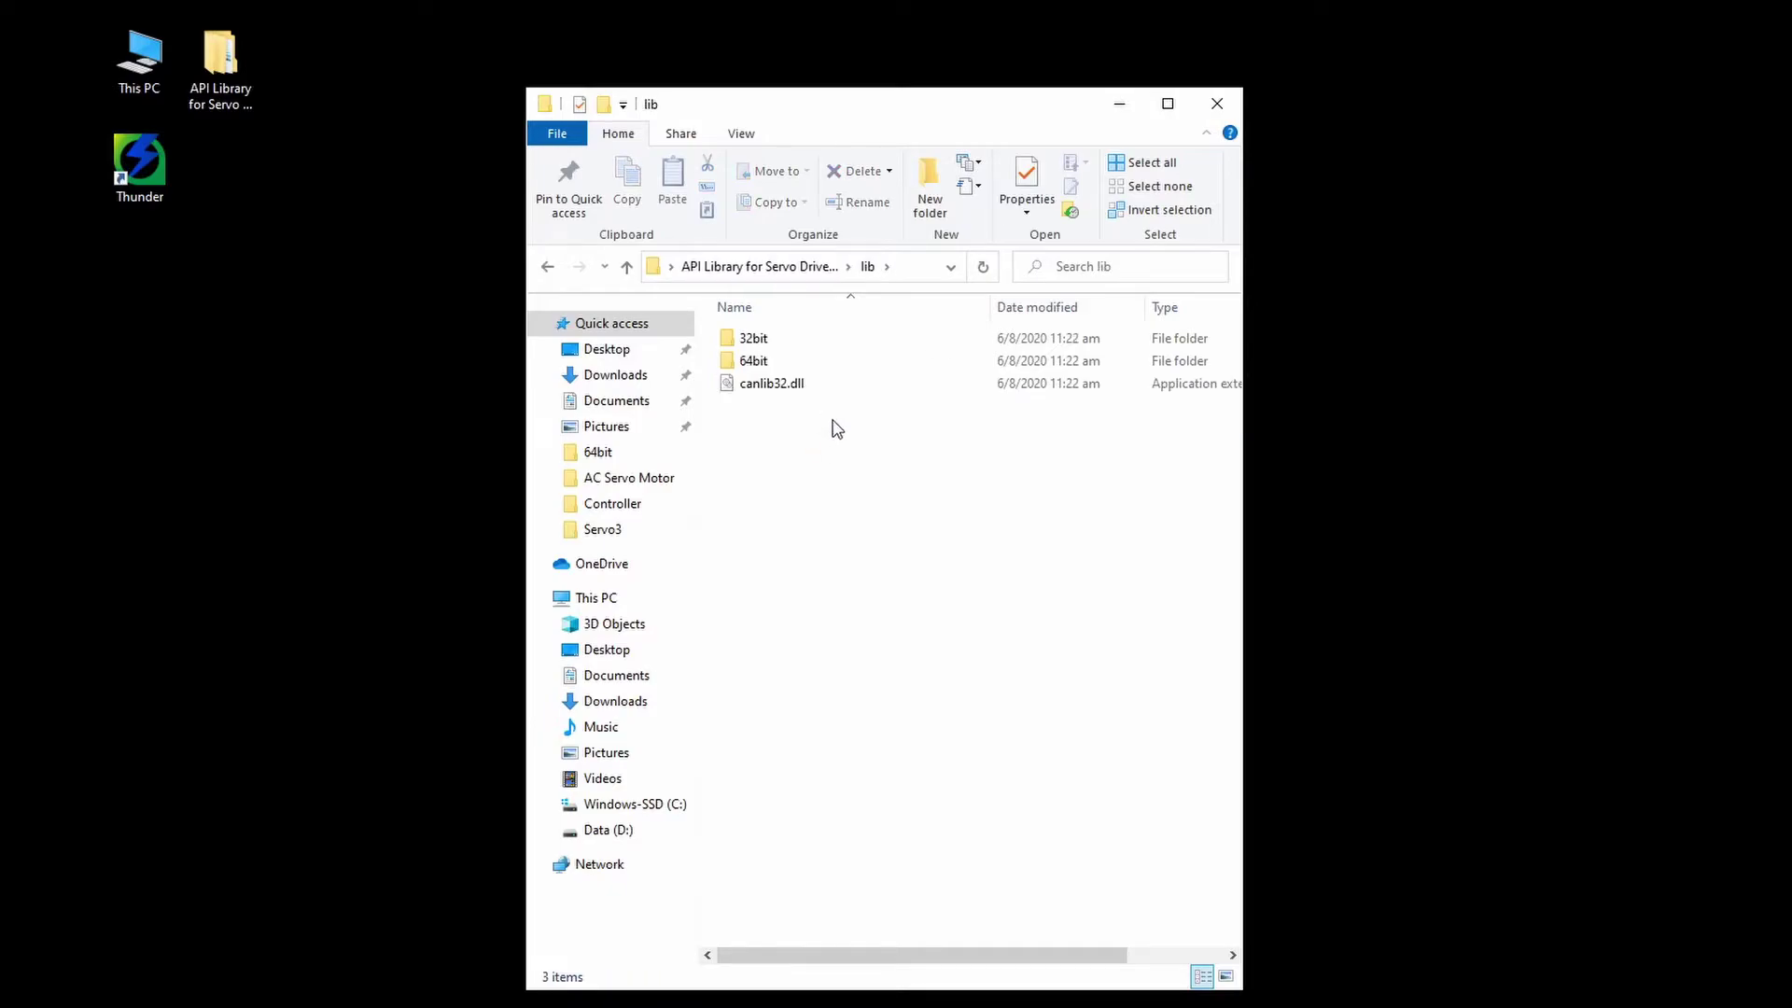
pyautogui.click(818, 371)
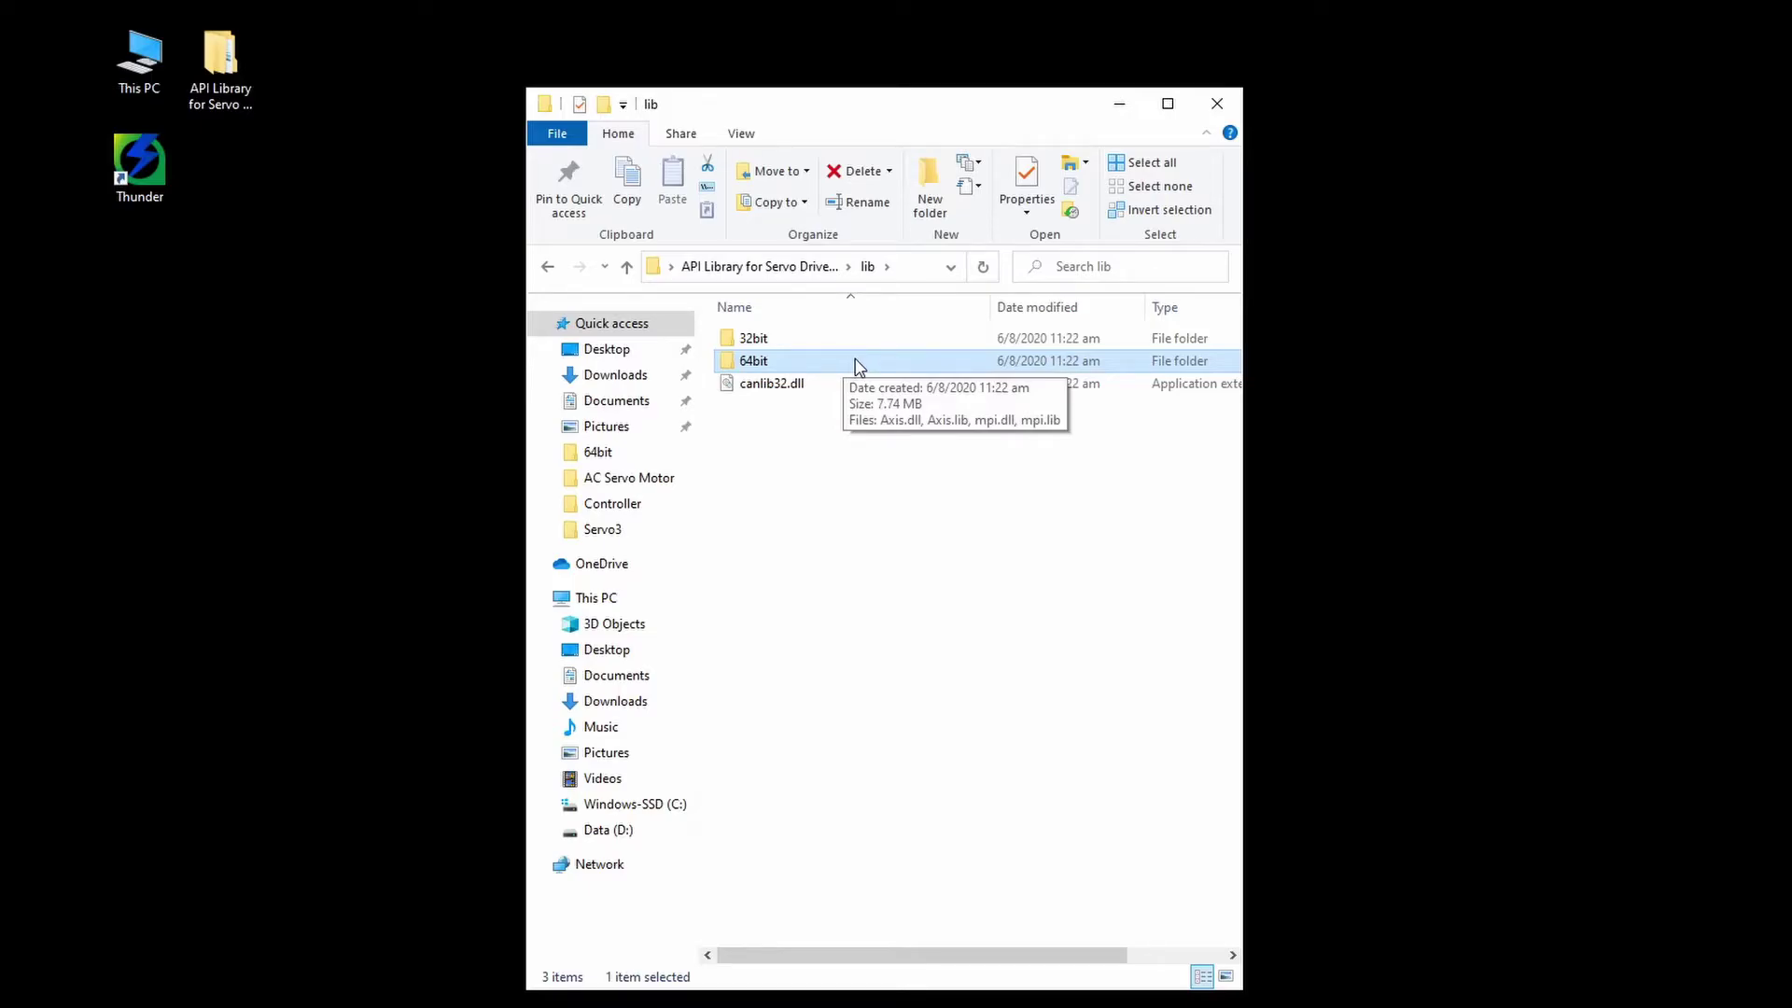
pyautogui.doubleClick(858, 367)
pyautogui.moveTo(838, 537); pyautogui.dragTo(790, 348)
pyautogui.rightClick(790, 348)
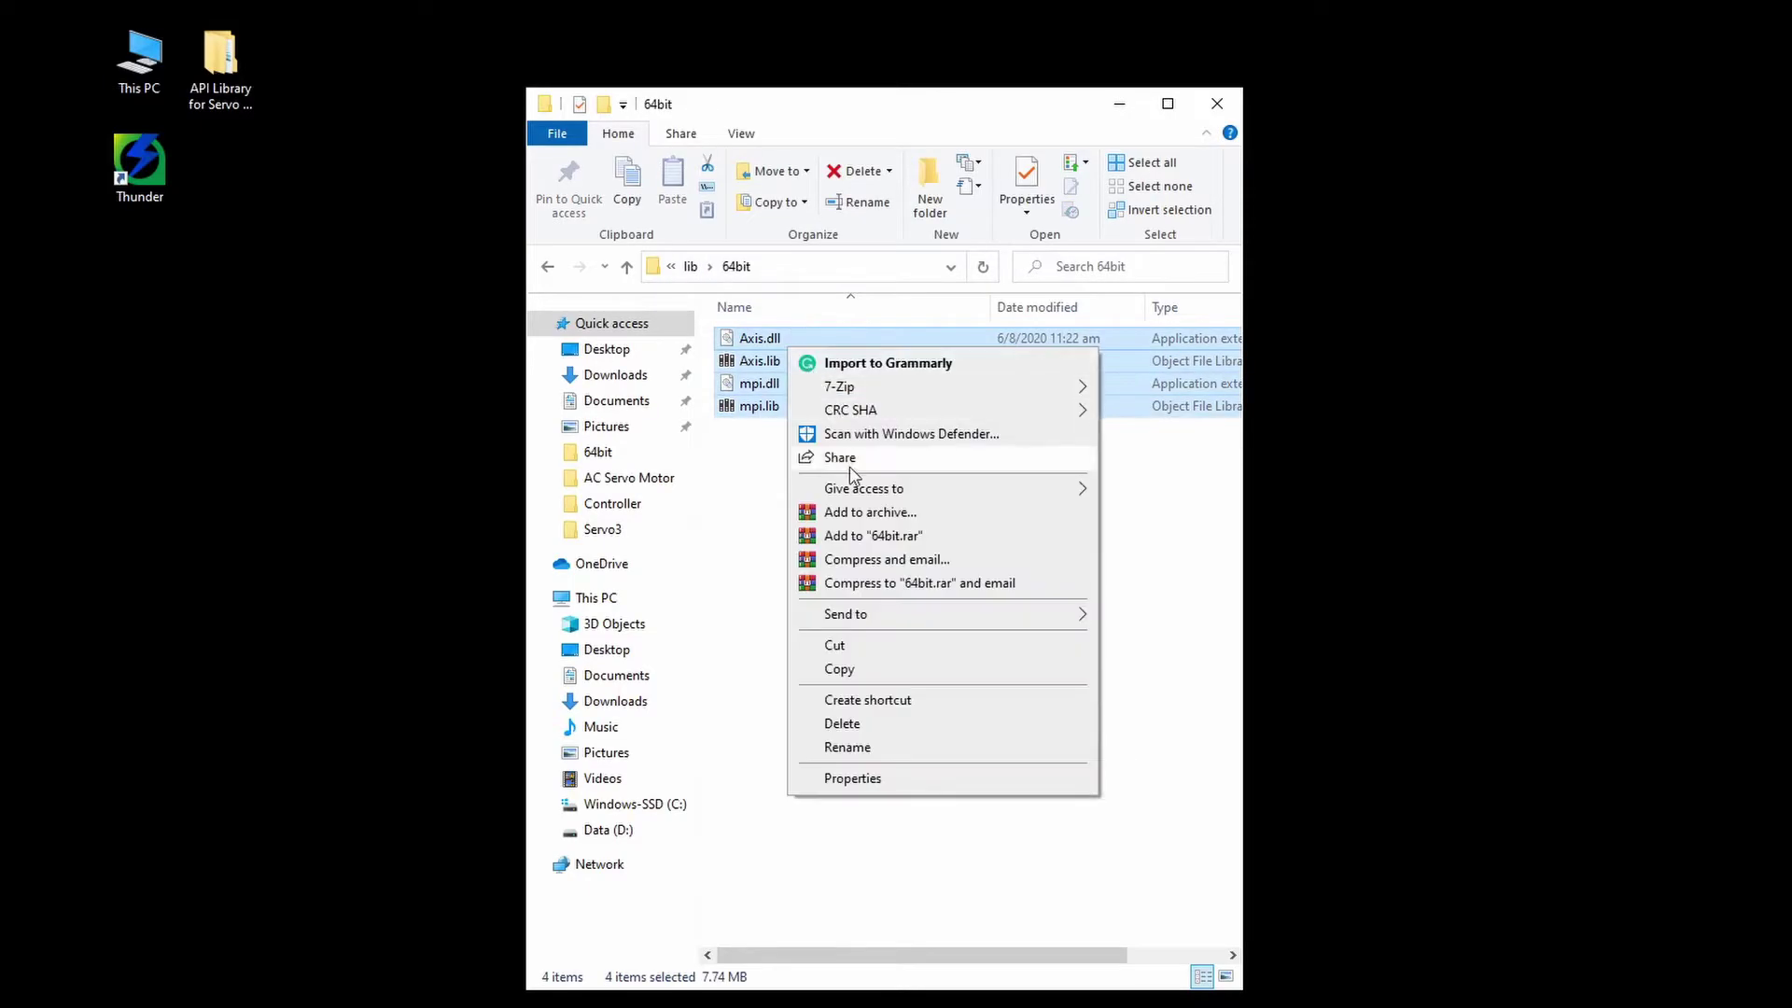
pyautogui.click(843, 668)
pyautogui.click(843, 664)
# Paste the library files into Thunder's winkmi installation folder, replacing the existing ones.
pyautogui.rightClick(147, 185)
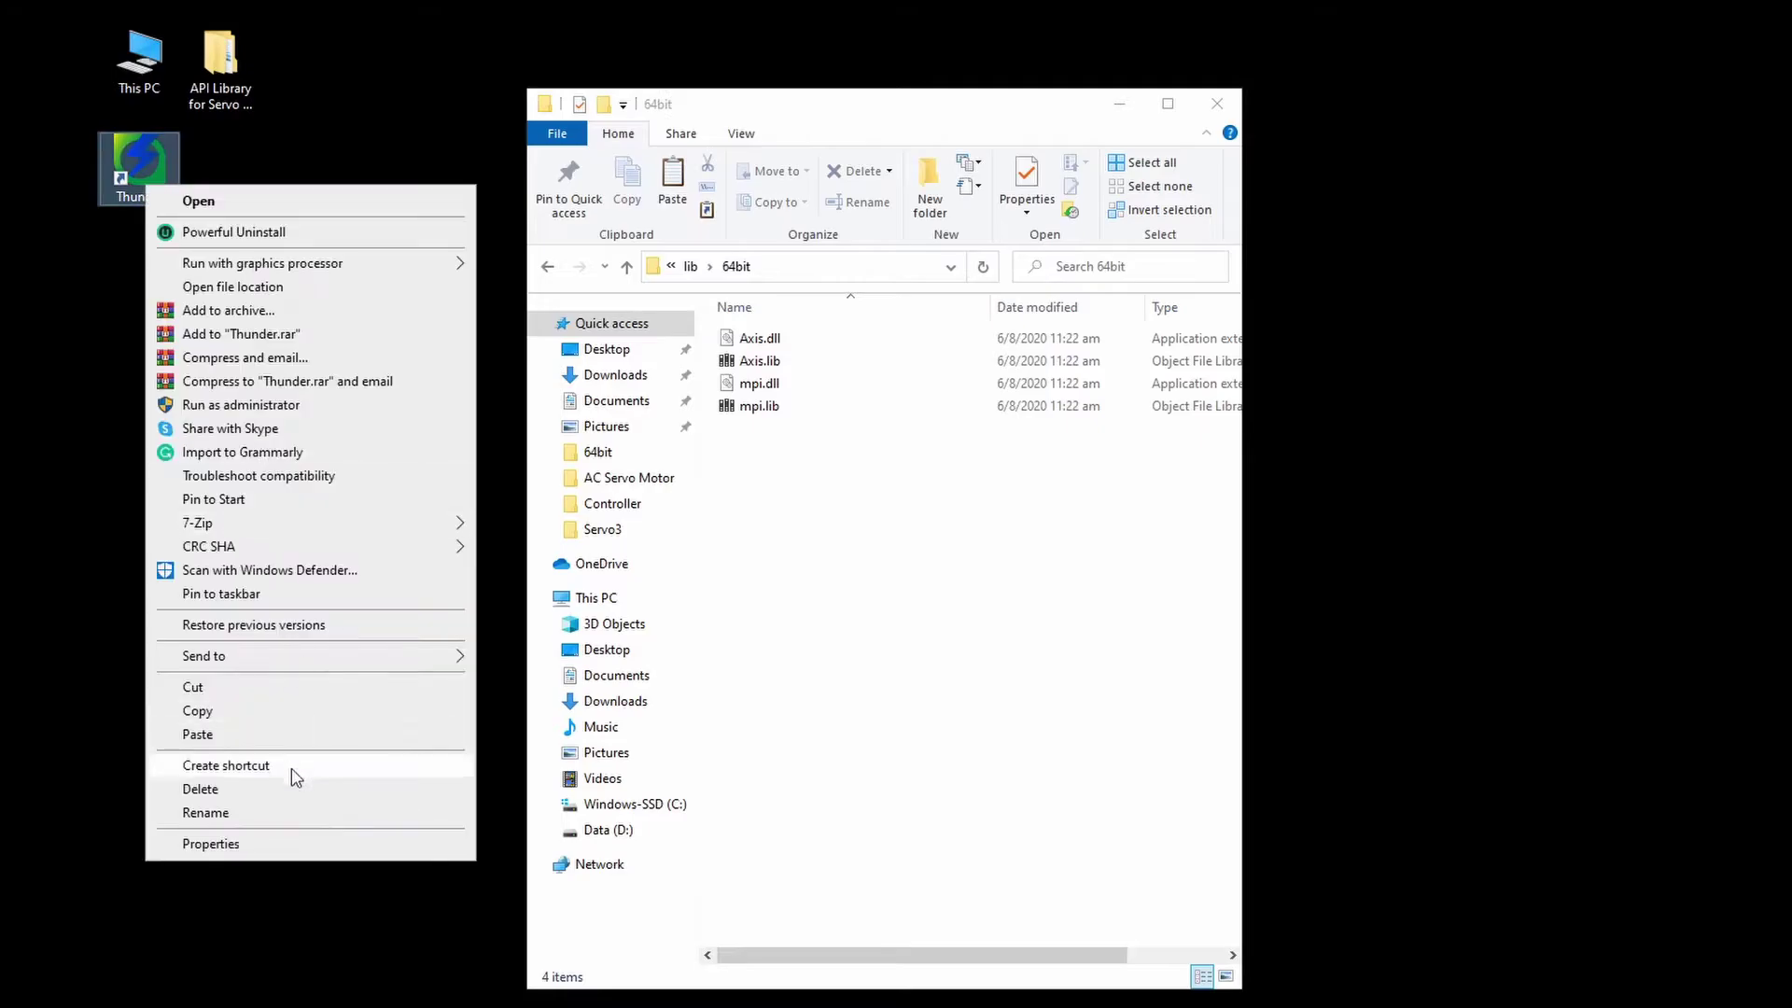
pyautogui.click(296, 845)
pyautogui.click(245, 576)
pyautogui.rightClick(950, 532)
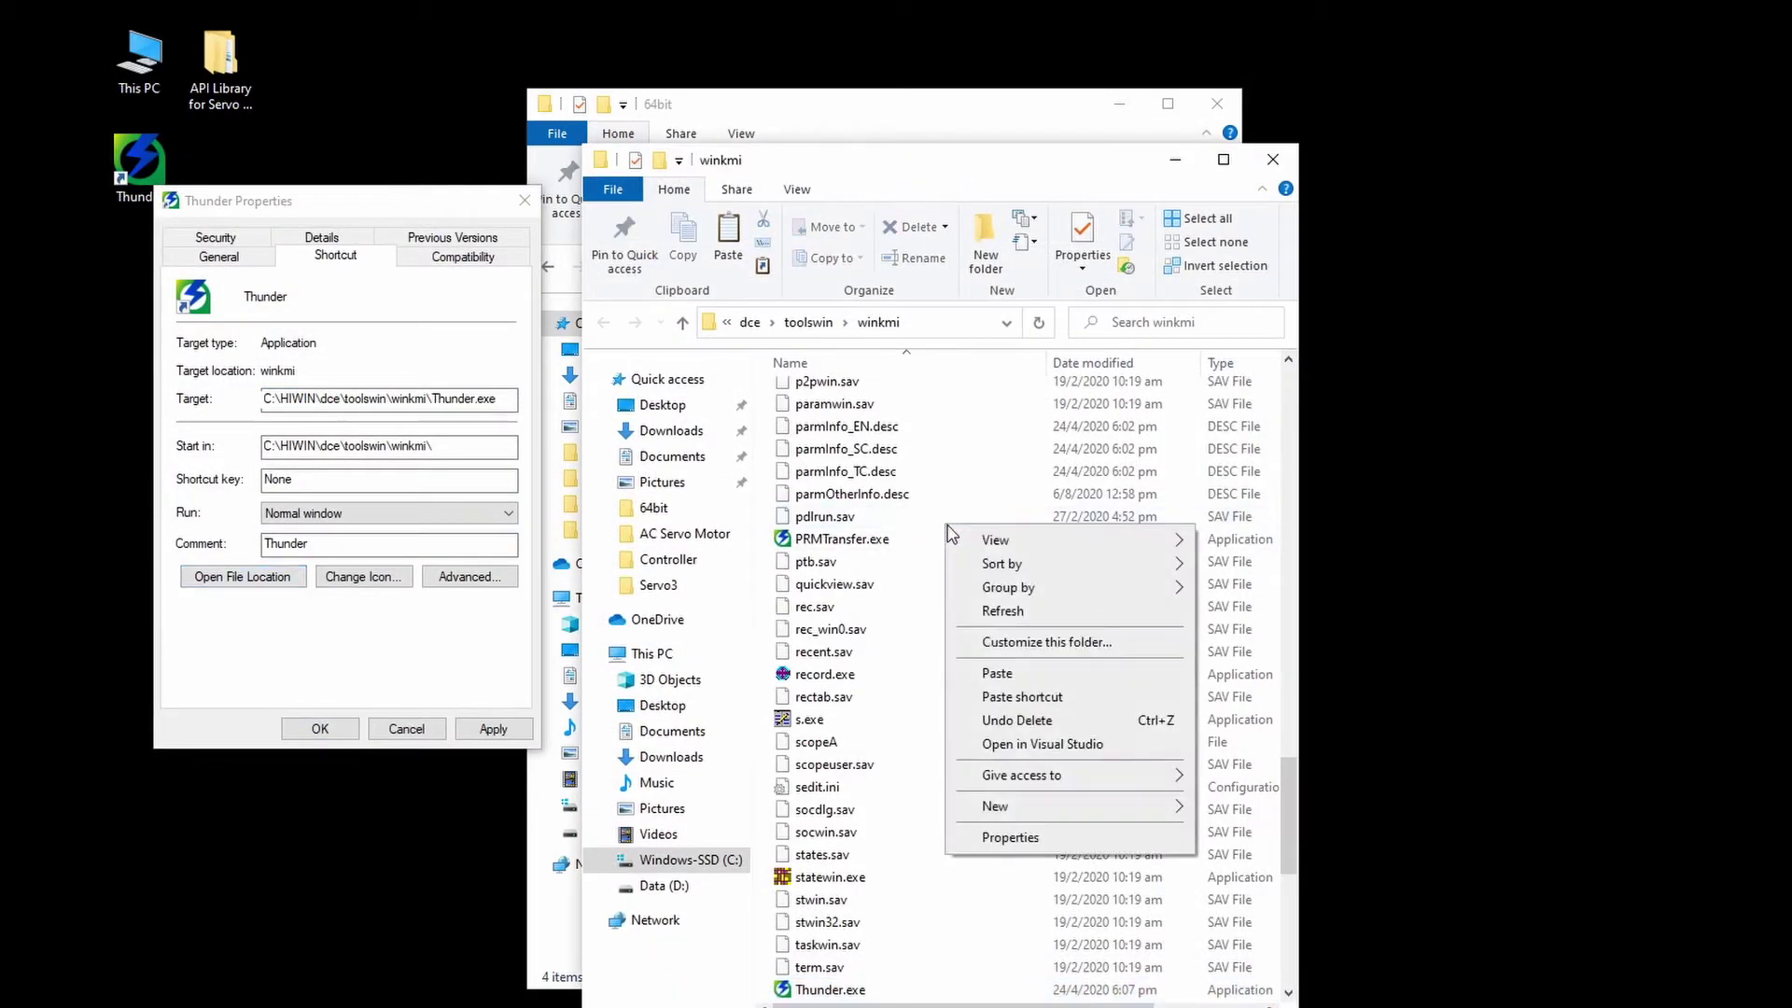
pyautogui.click(997, 673)
pyautogui.click(1129, 415)
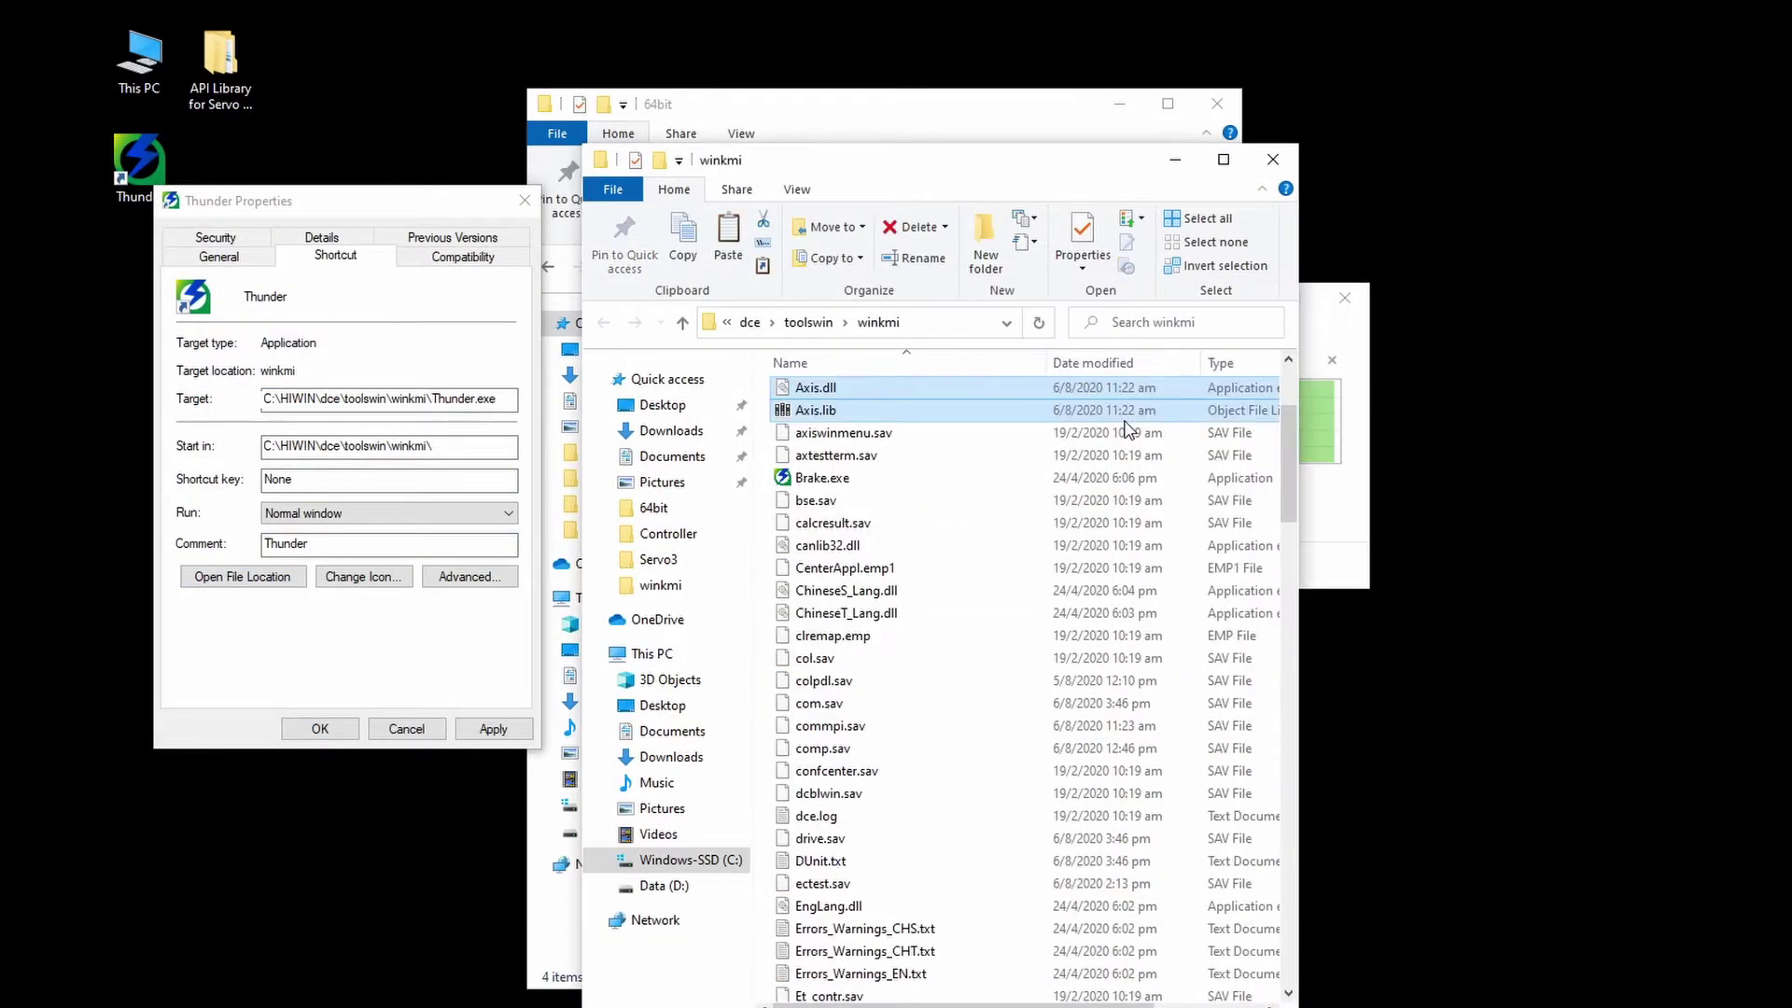
pyautogui.click(1272, 159)
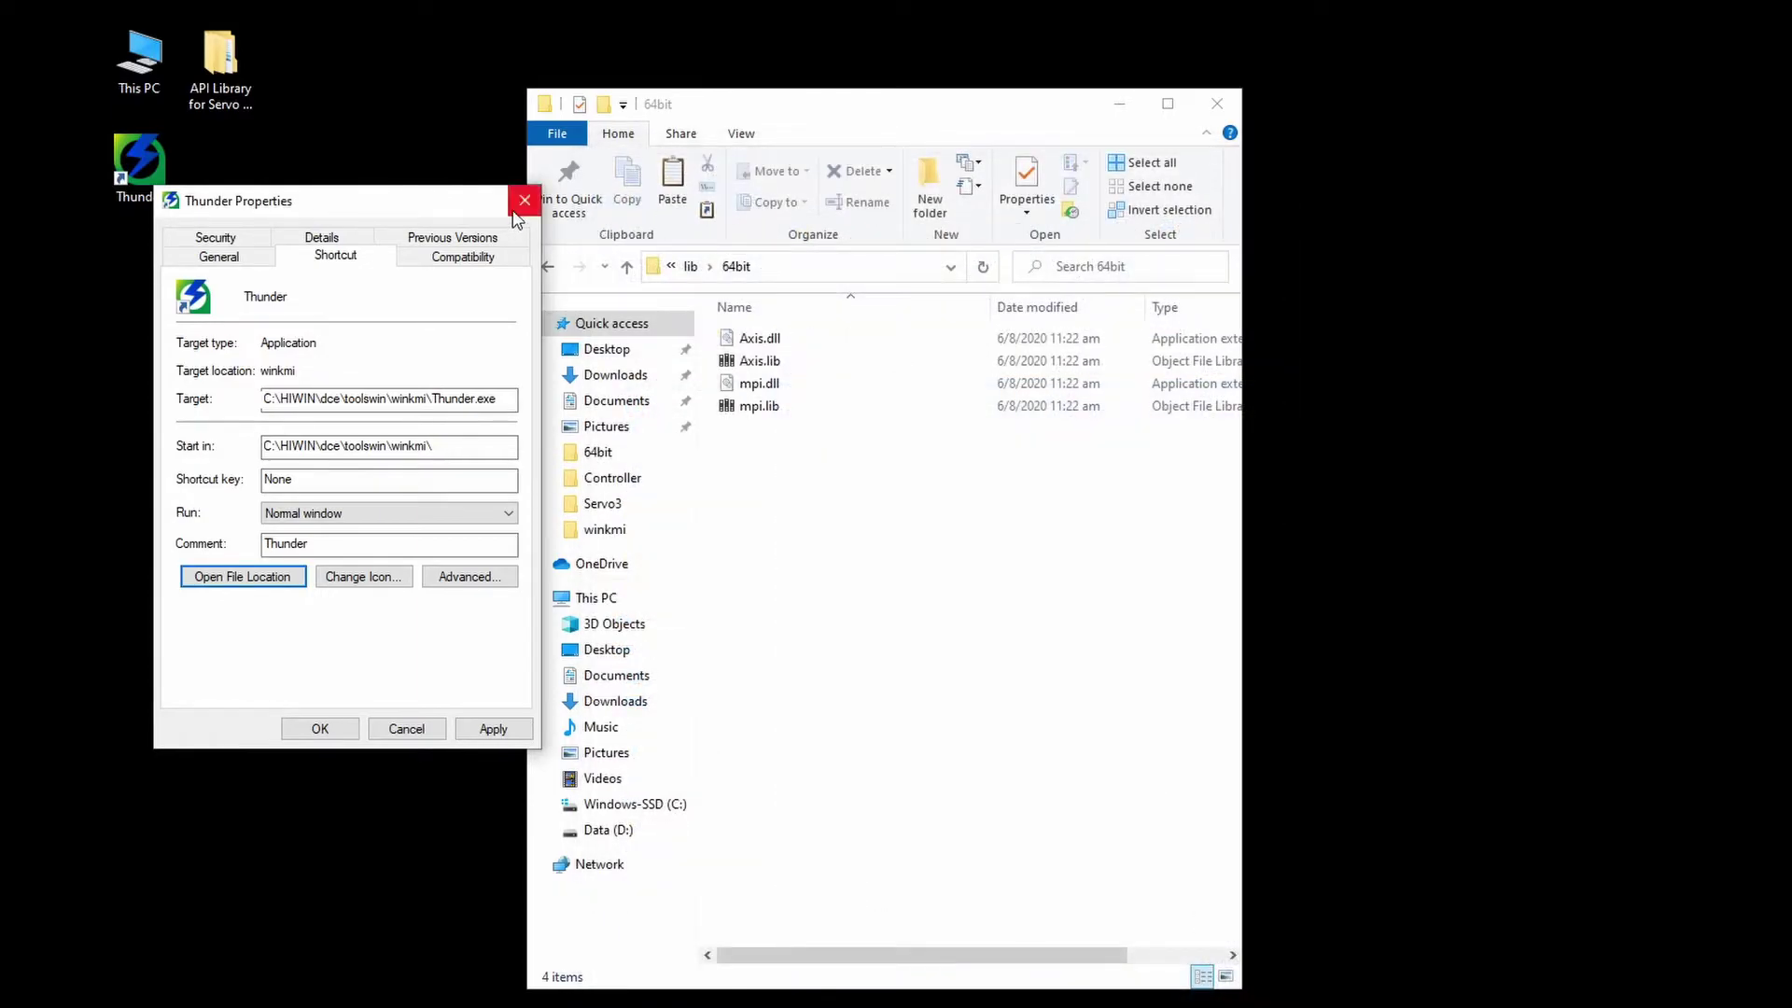
pyautogui.click(516, 213)
pyautogui.click(1218, 103)
# Paste the library files into examples\C#\Example\Example\bin\x64\Debug, replacing the existing ones.
pyautogui.doubleClick(224, 73)
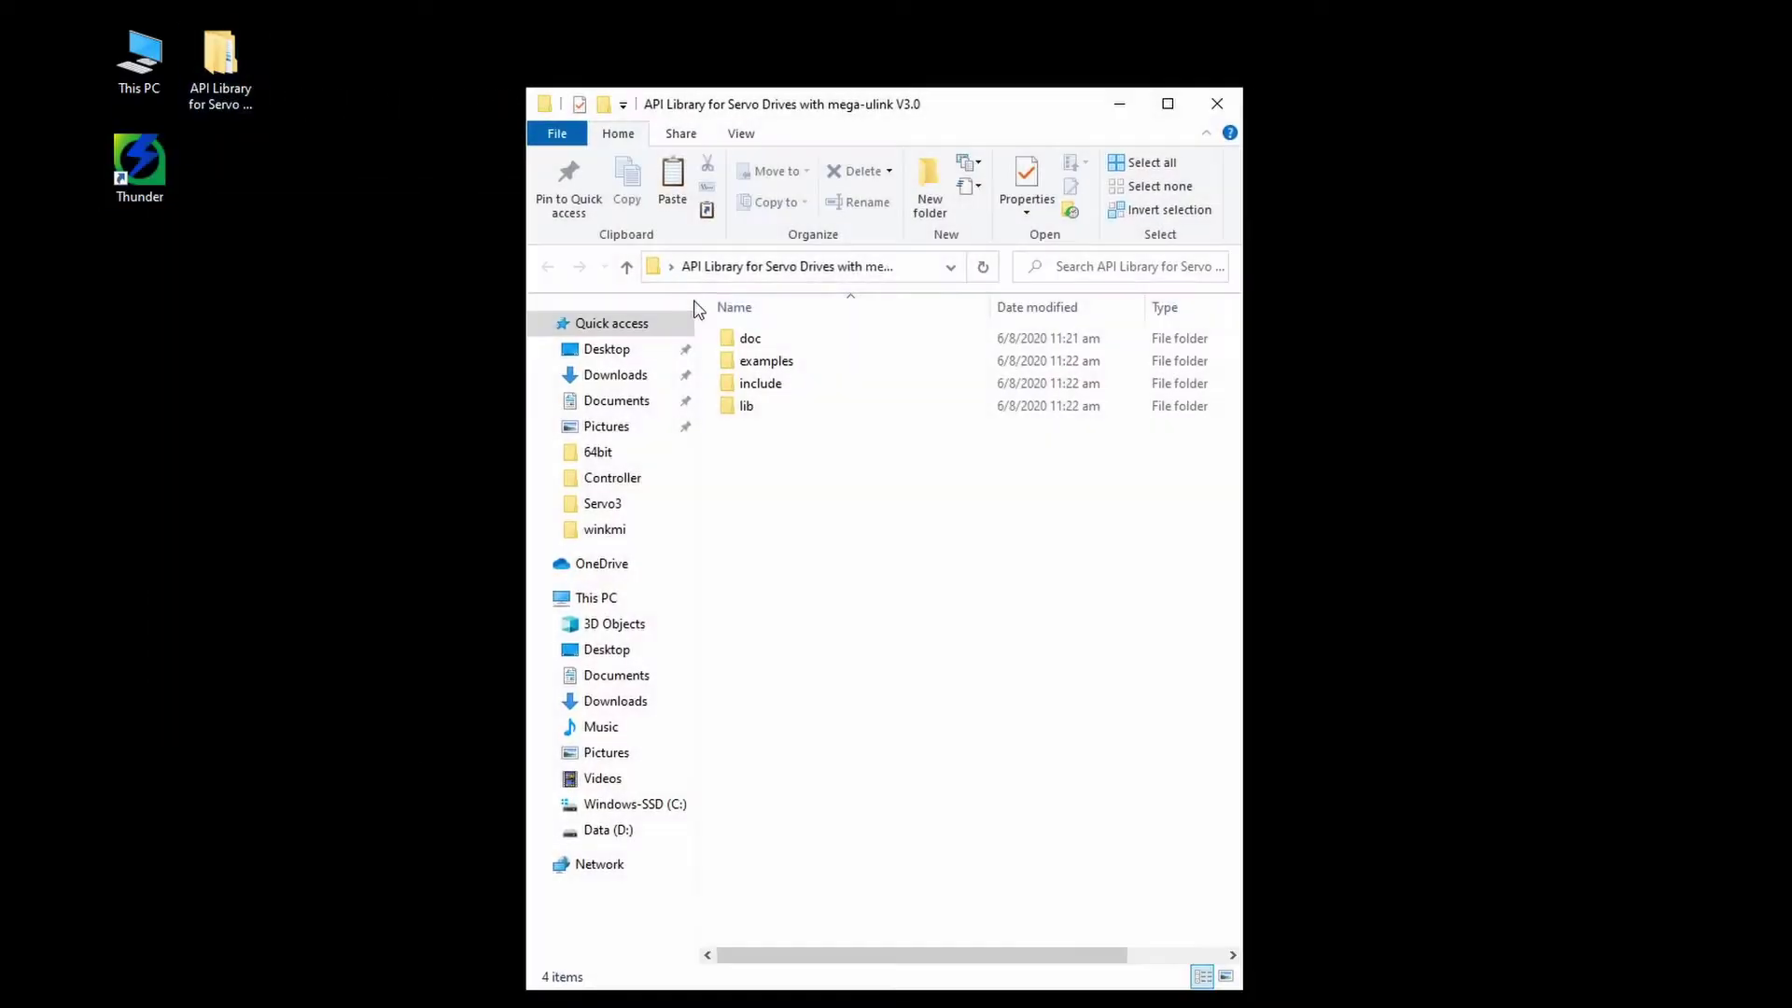
pyautogui.doubleClick(798, 362)
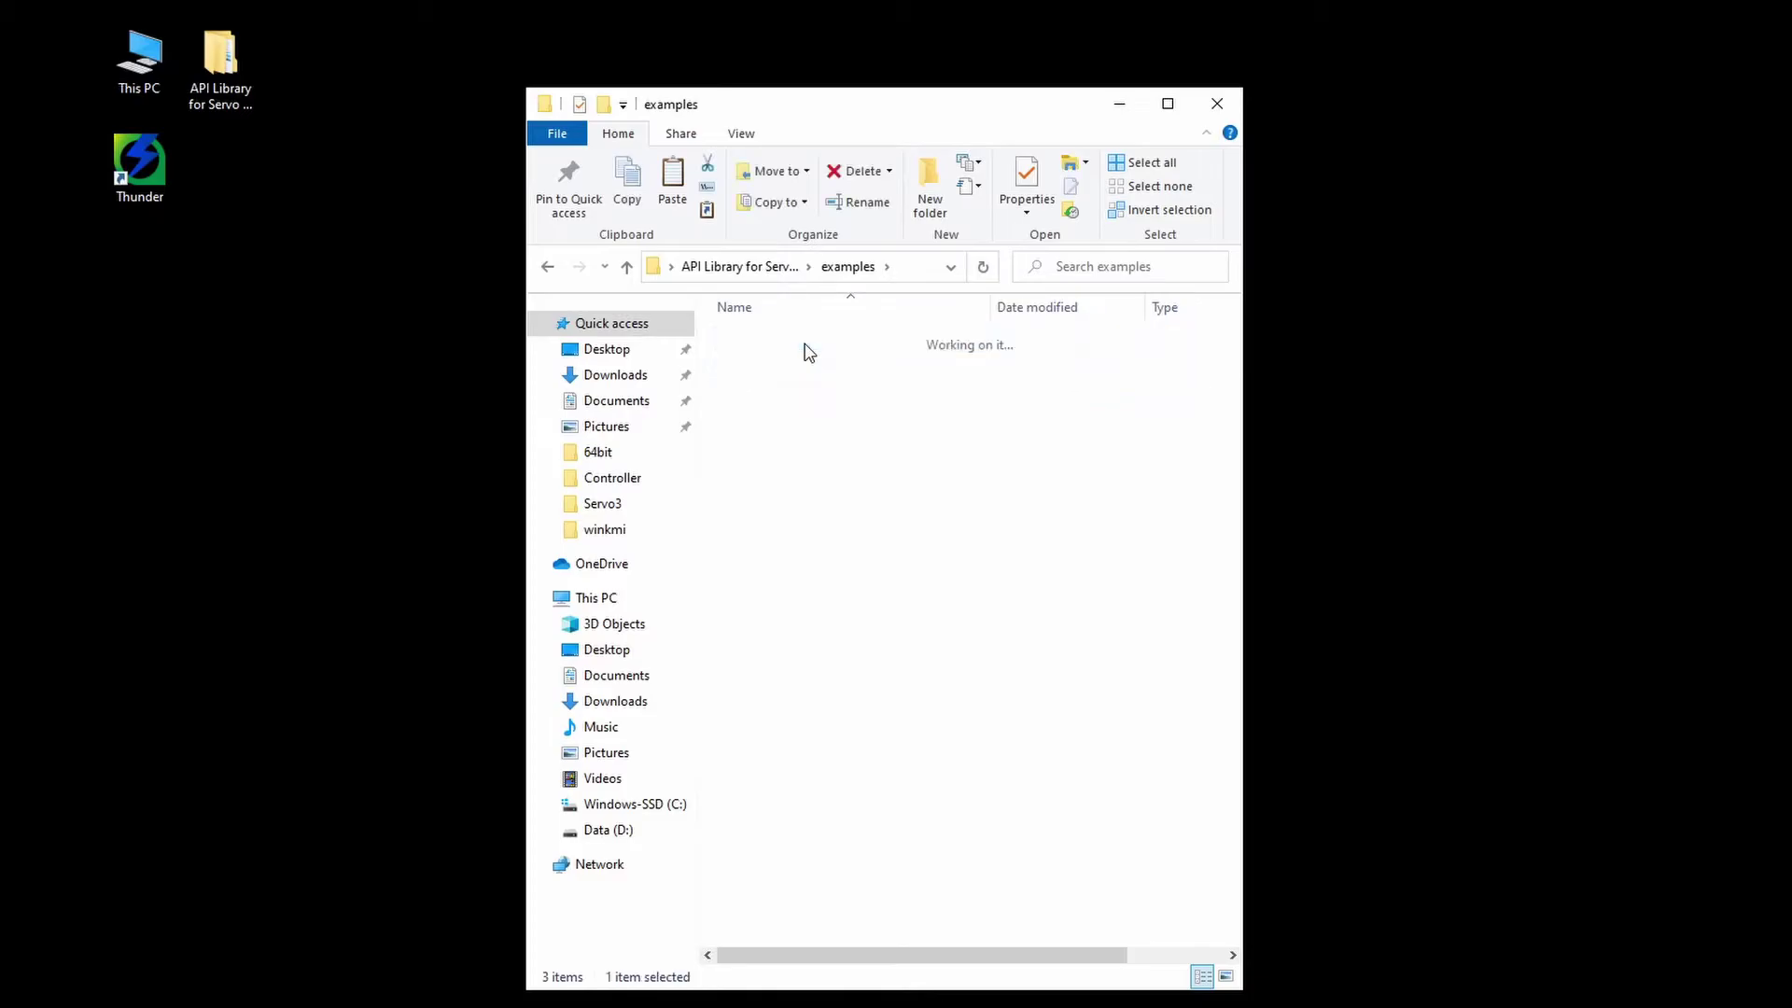
pyautogui.doubleClick(810, 353)
pyautogui.doubleClick(808, 362)
pyautogui.doubleClick(809, 360)
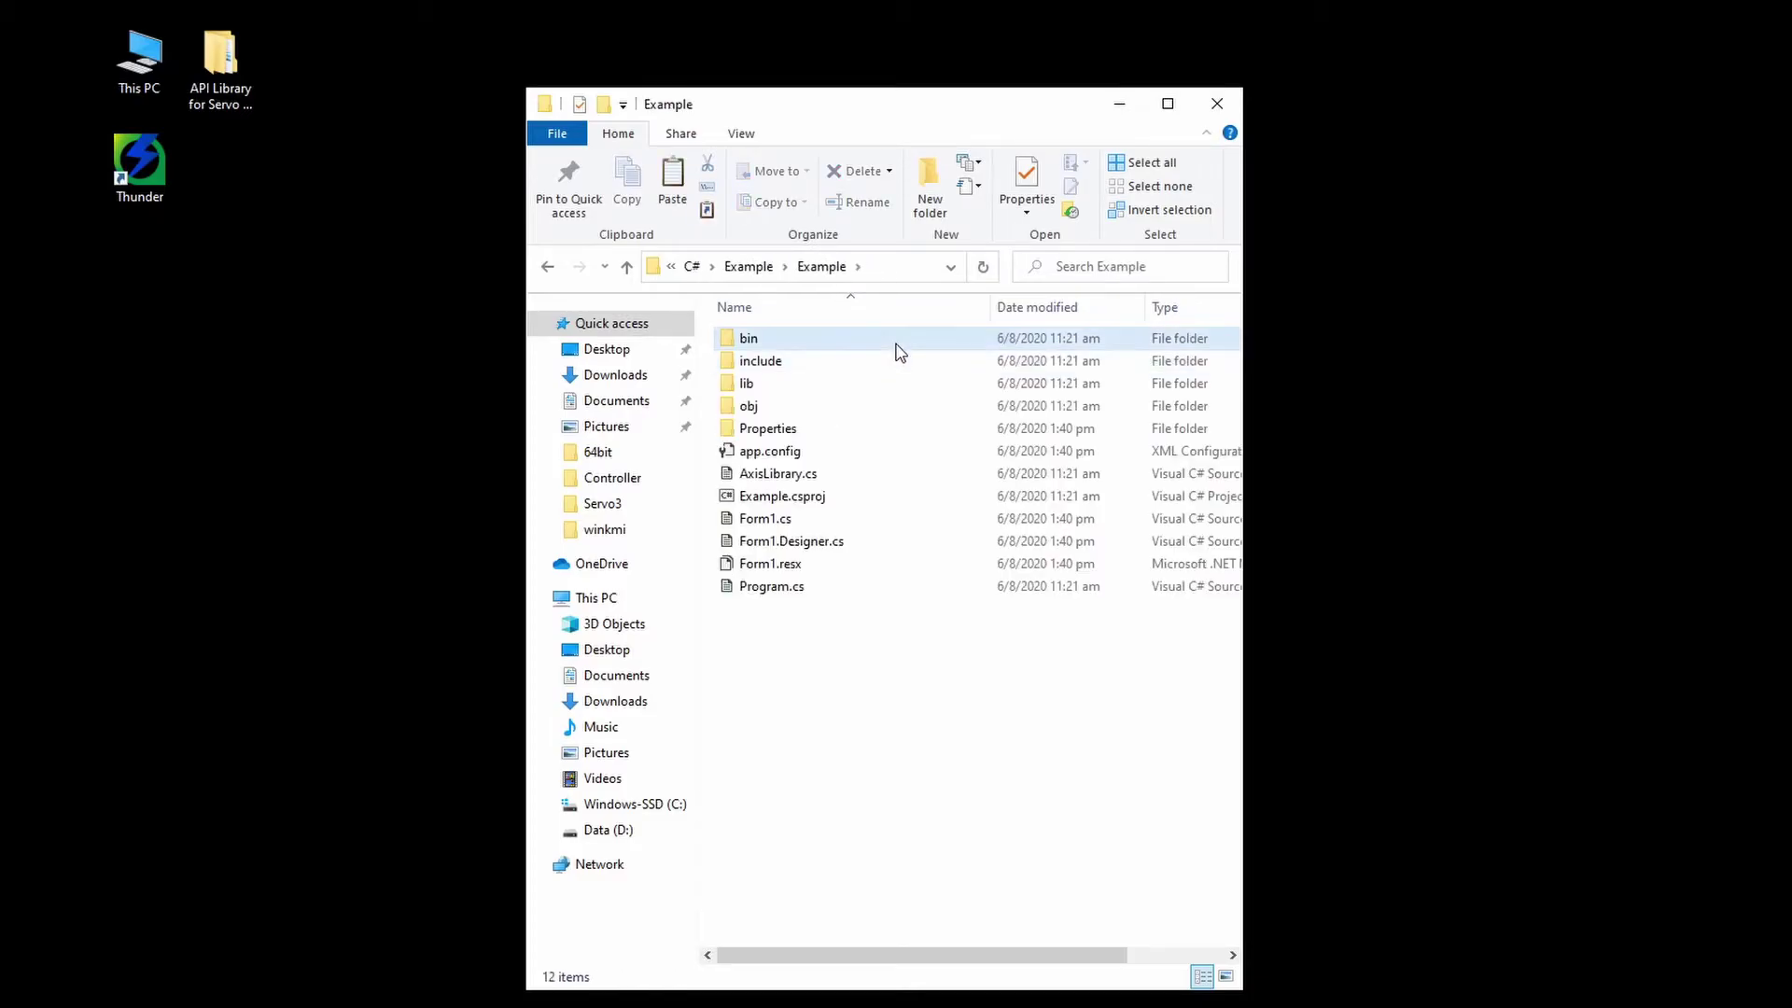
pyautogui.doubleClick(899, 352)
pyautogui.doubleClick(880, 380)
pyautogui.doubleClick(831, 344)
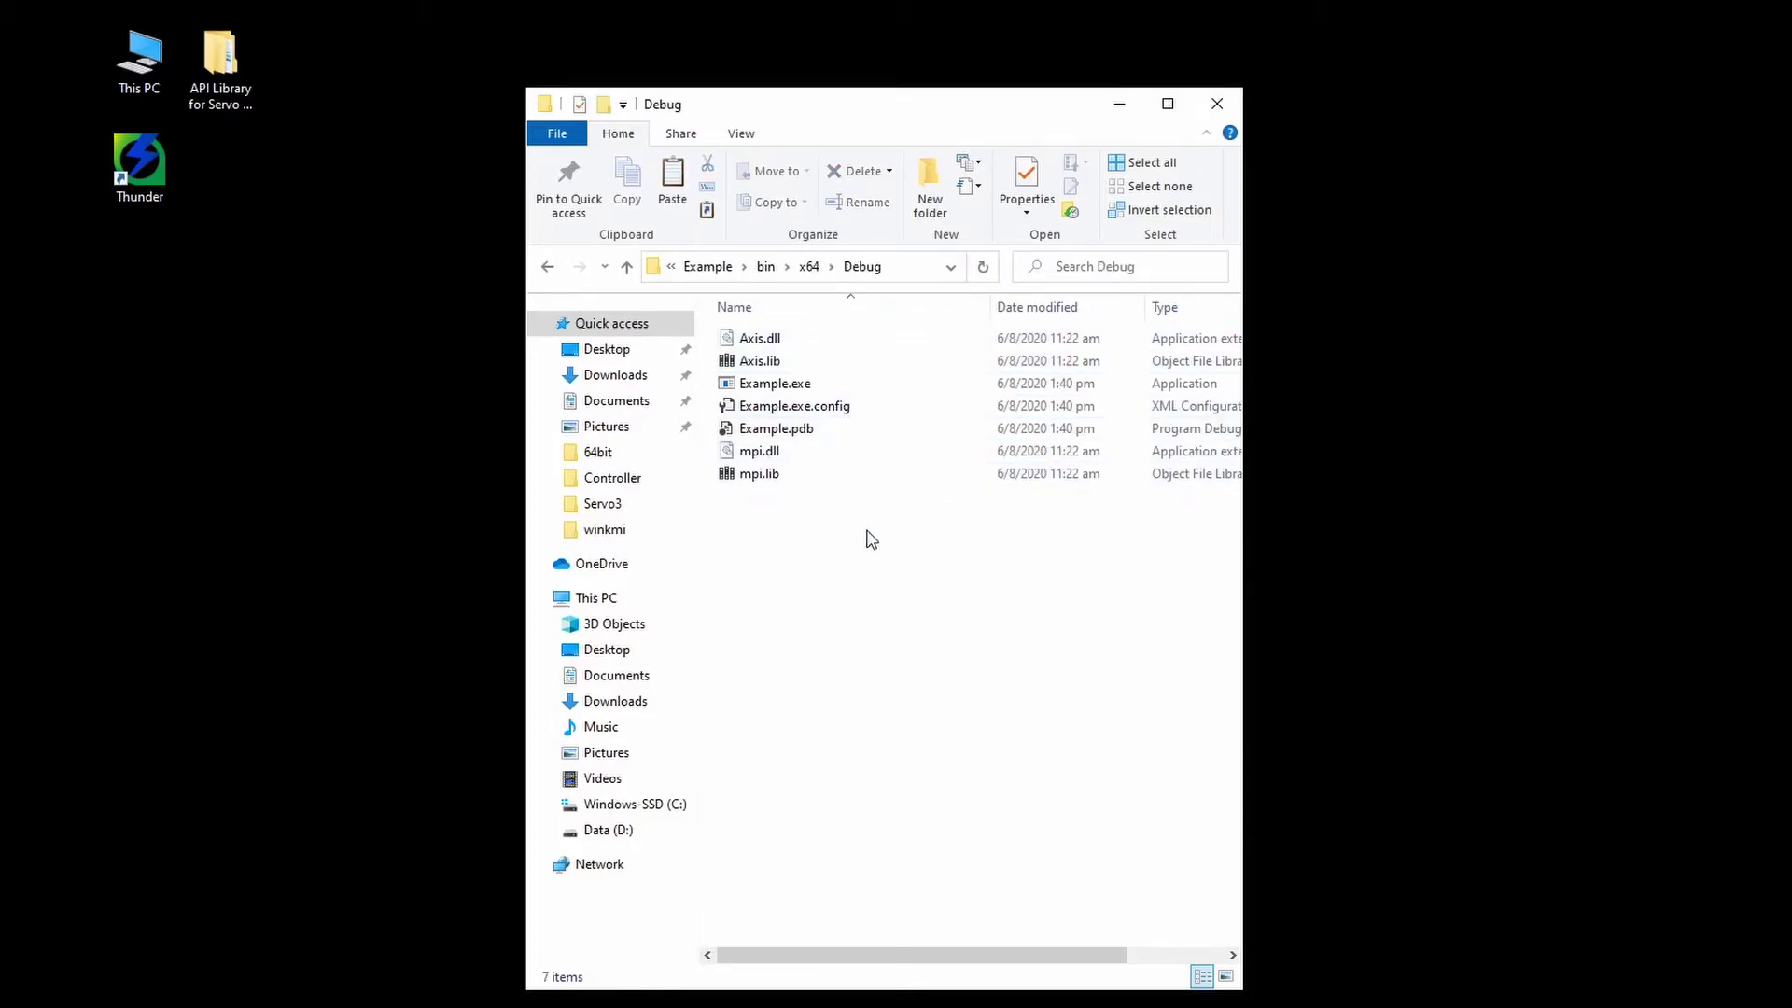
pyautogui.rightClick(871, 540)
pyautogui.click(910, 679)
pyautogui.click(1022, 417)
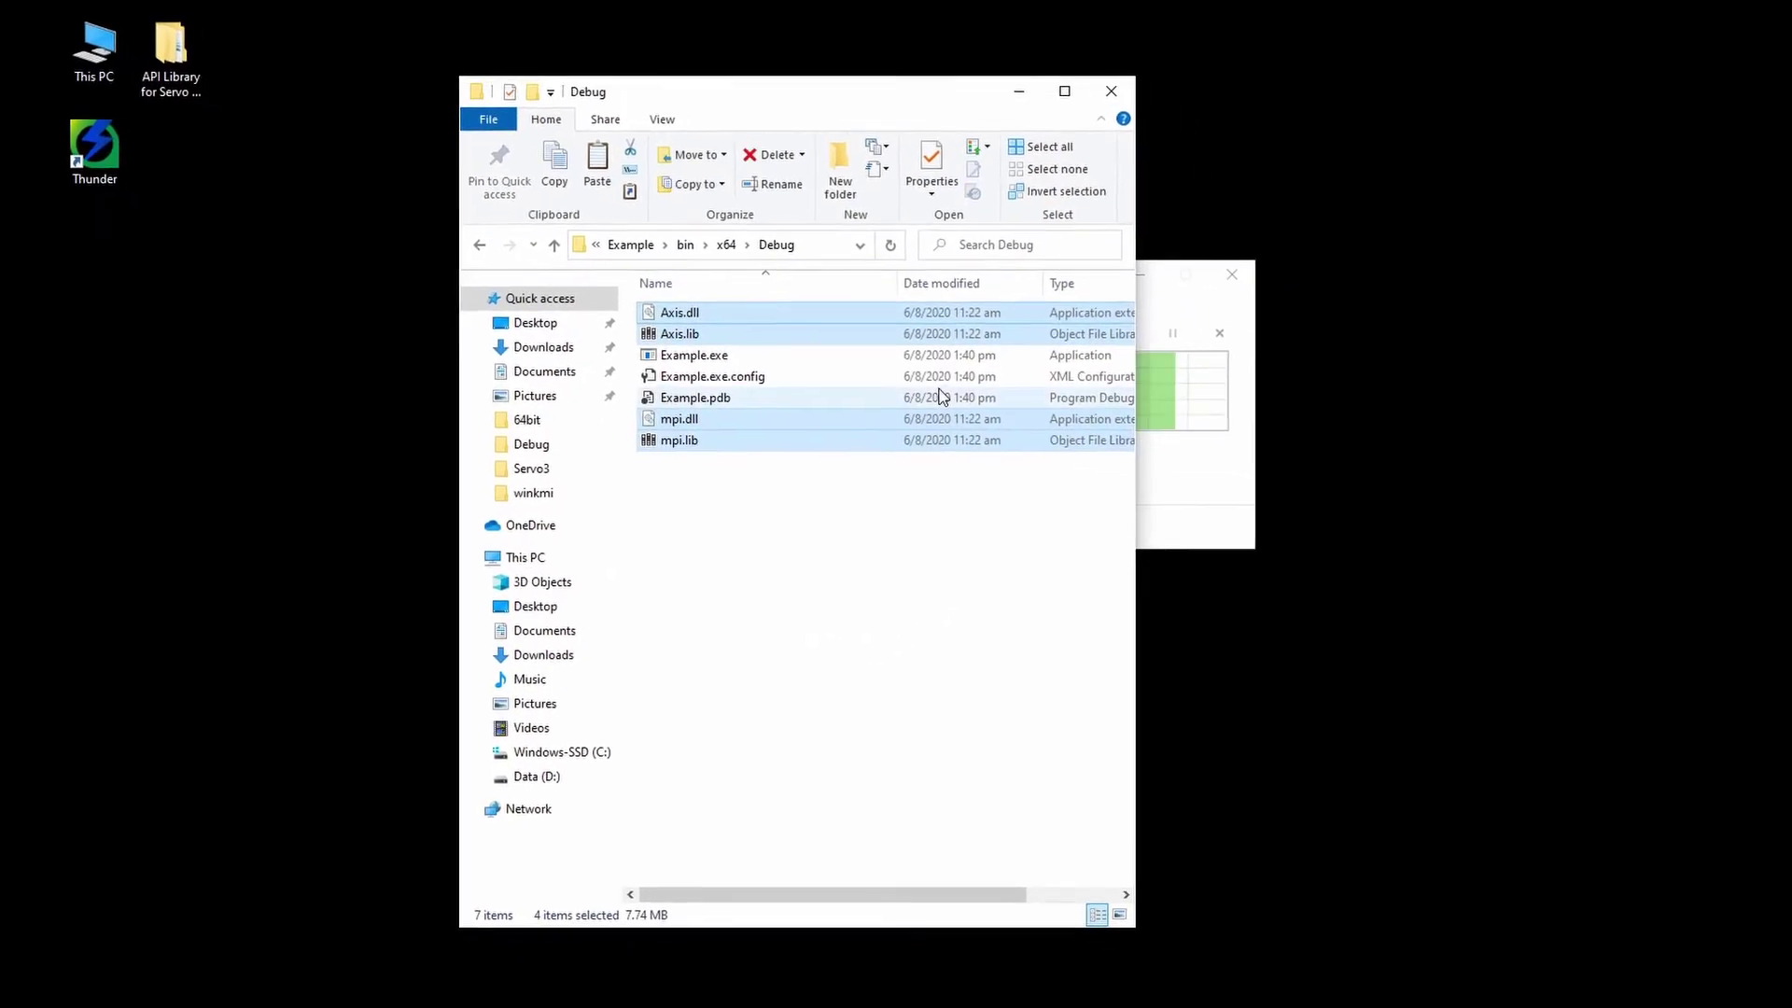
pyautogui.click(1111, 91)
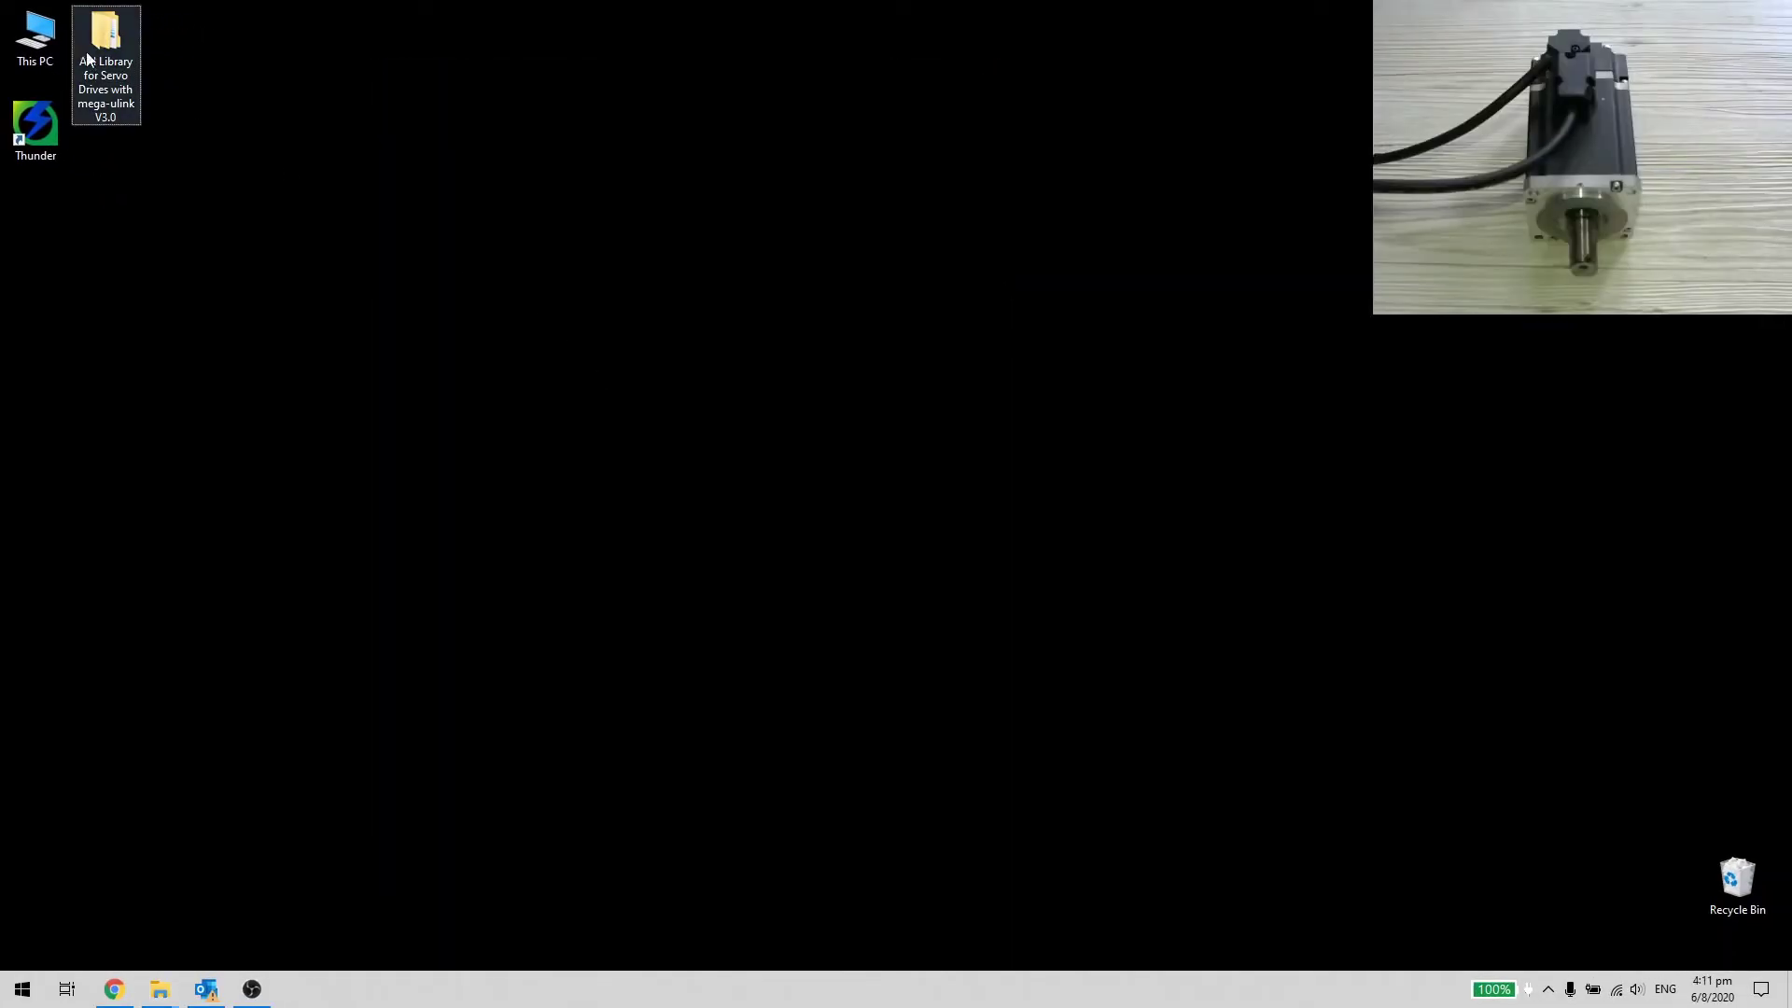
# Open Example.sln from examples\C#\Example in Visual Studio.
pyautogui.doubleClick(96, 42)
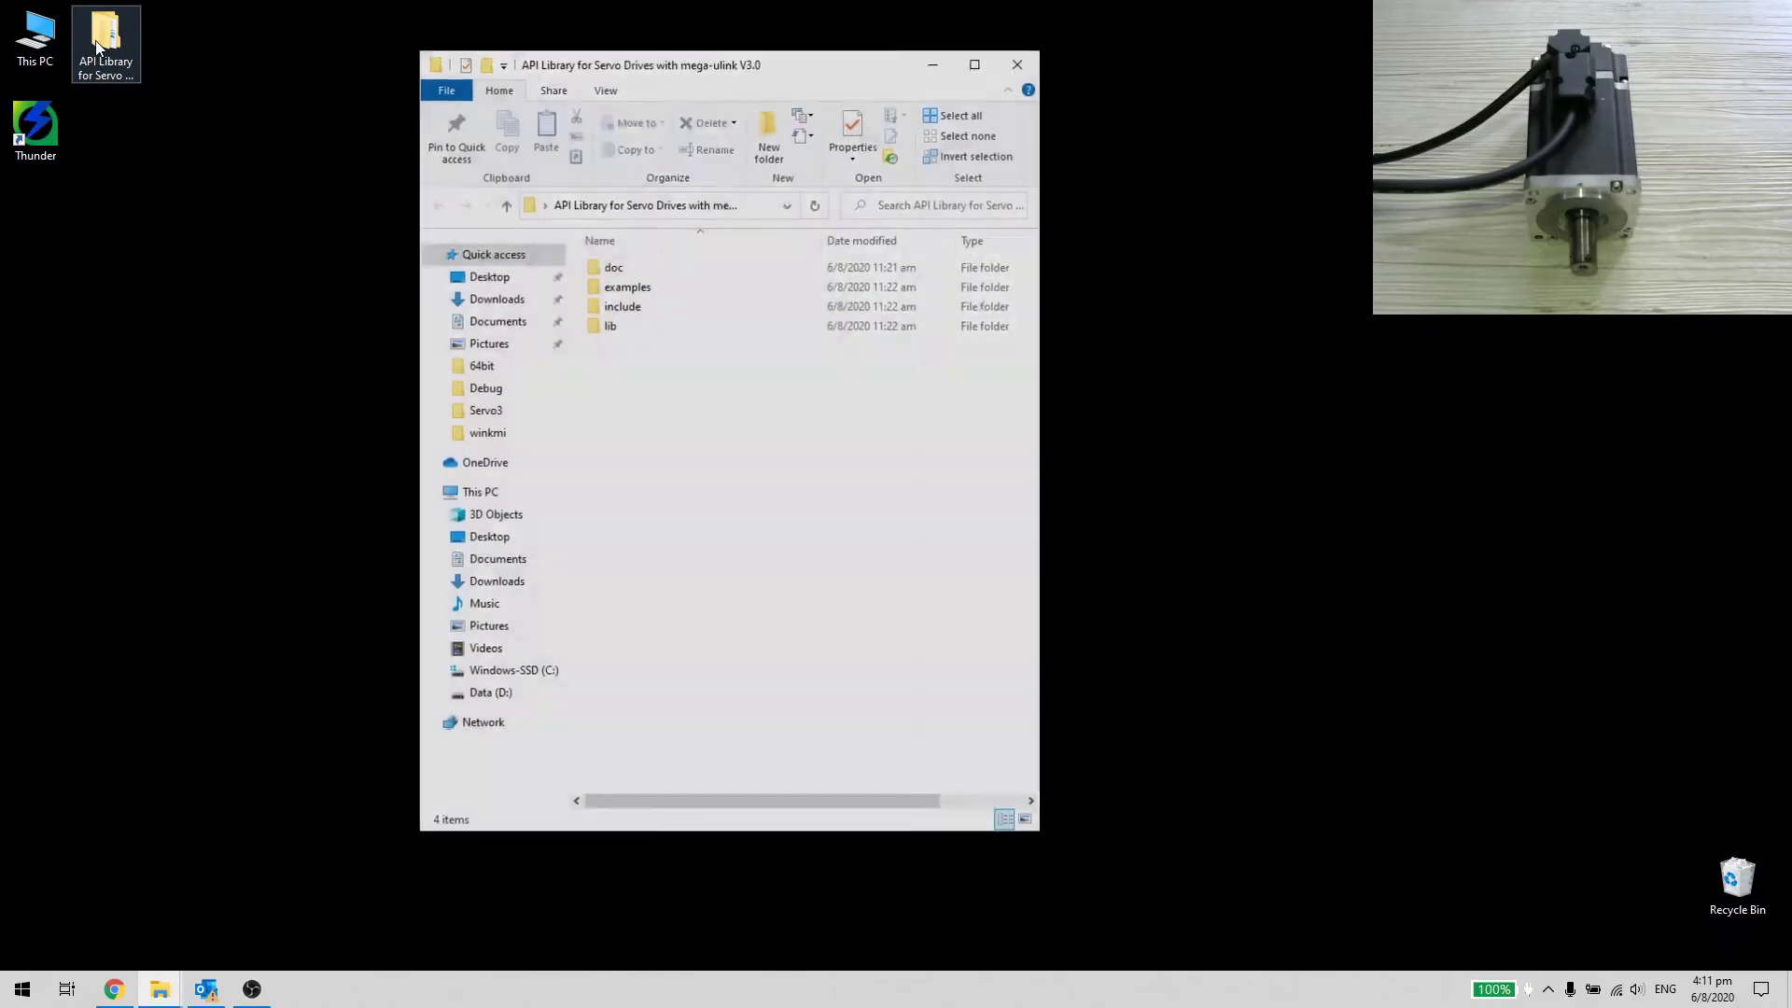
pyautogui.doubleClick(664, 285)
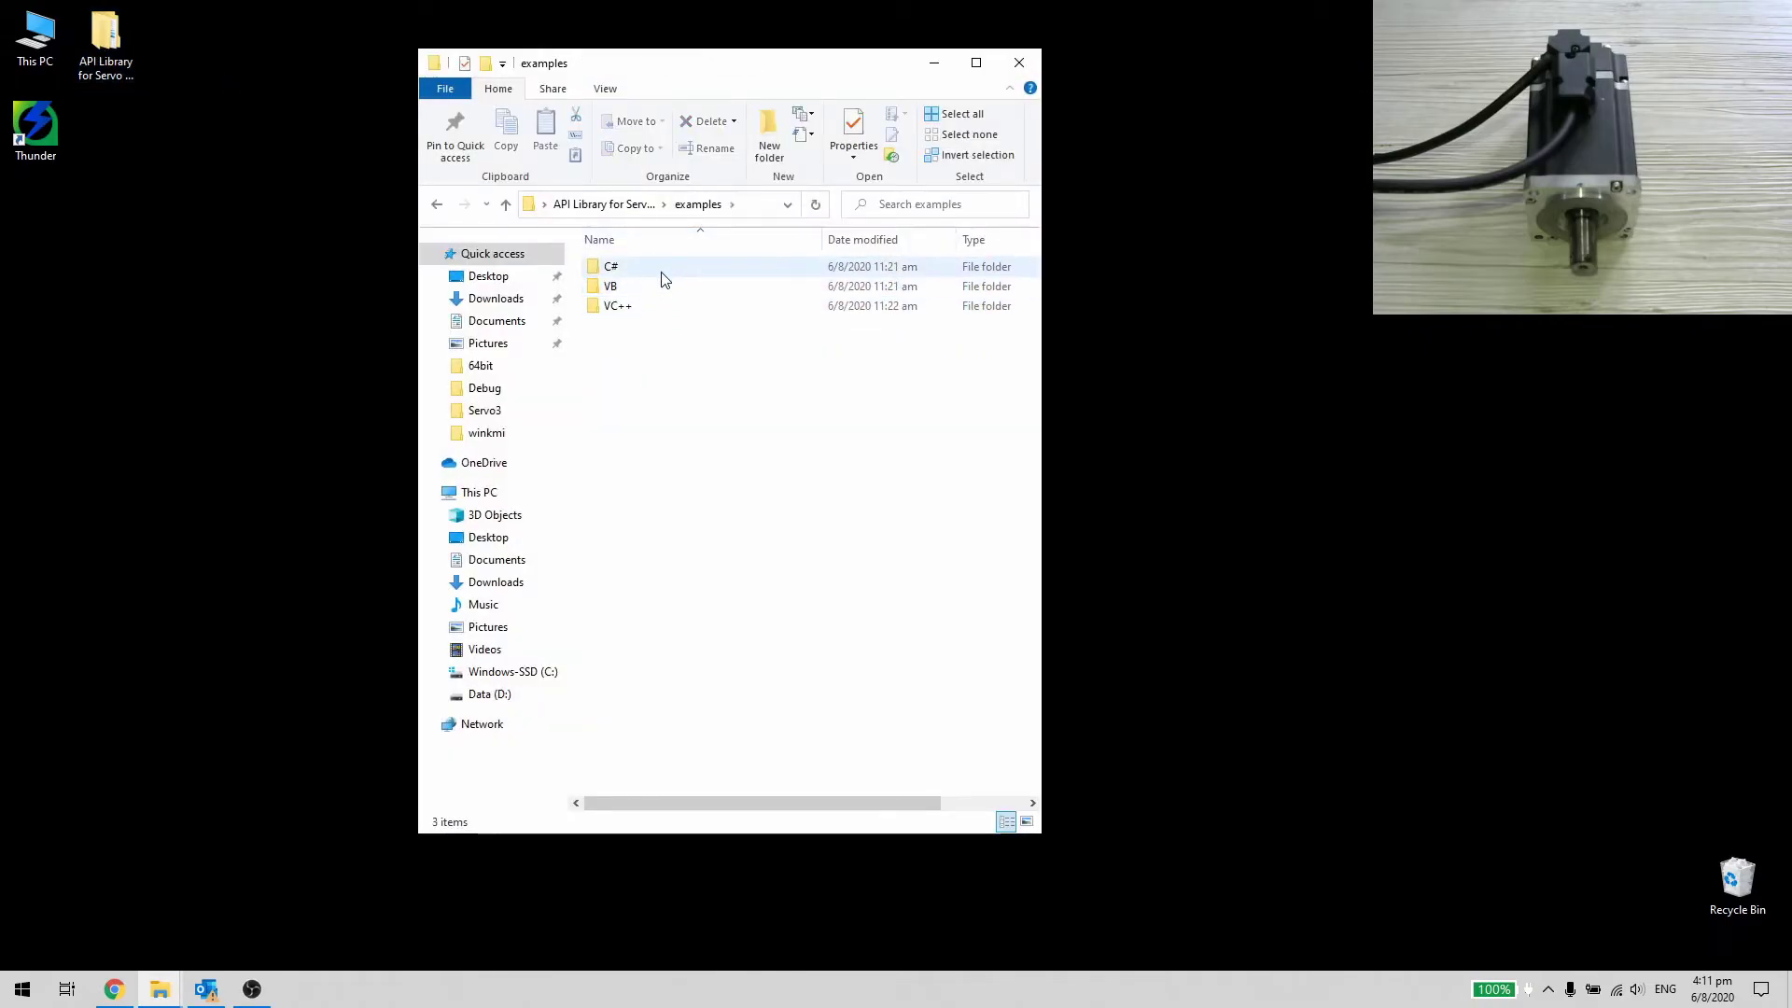
pyautogui.doubleClick(662, 274)
pyautogui.doubleClick(652, 286)
pyautogui.doubleClick(652, 306)
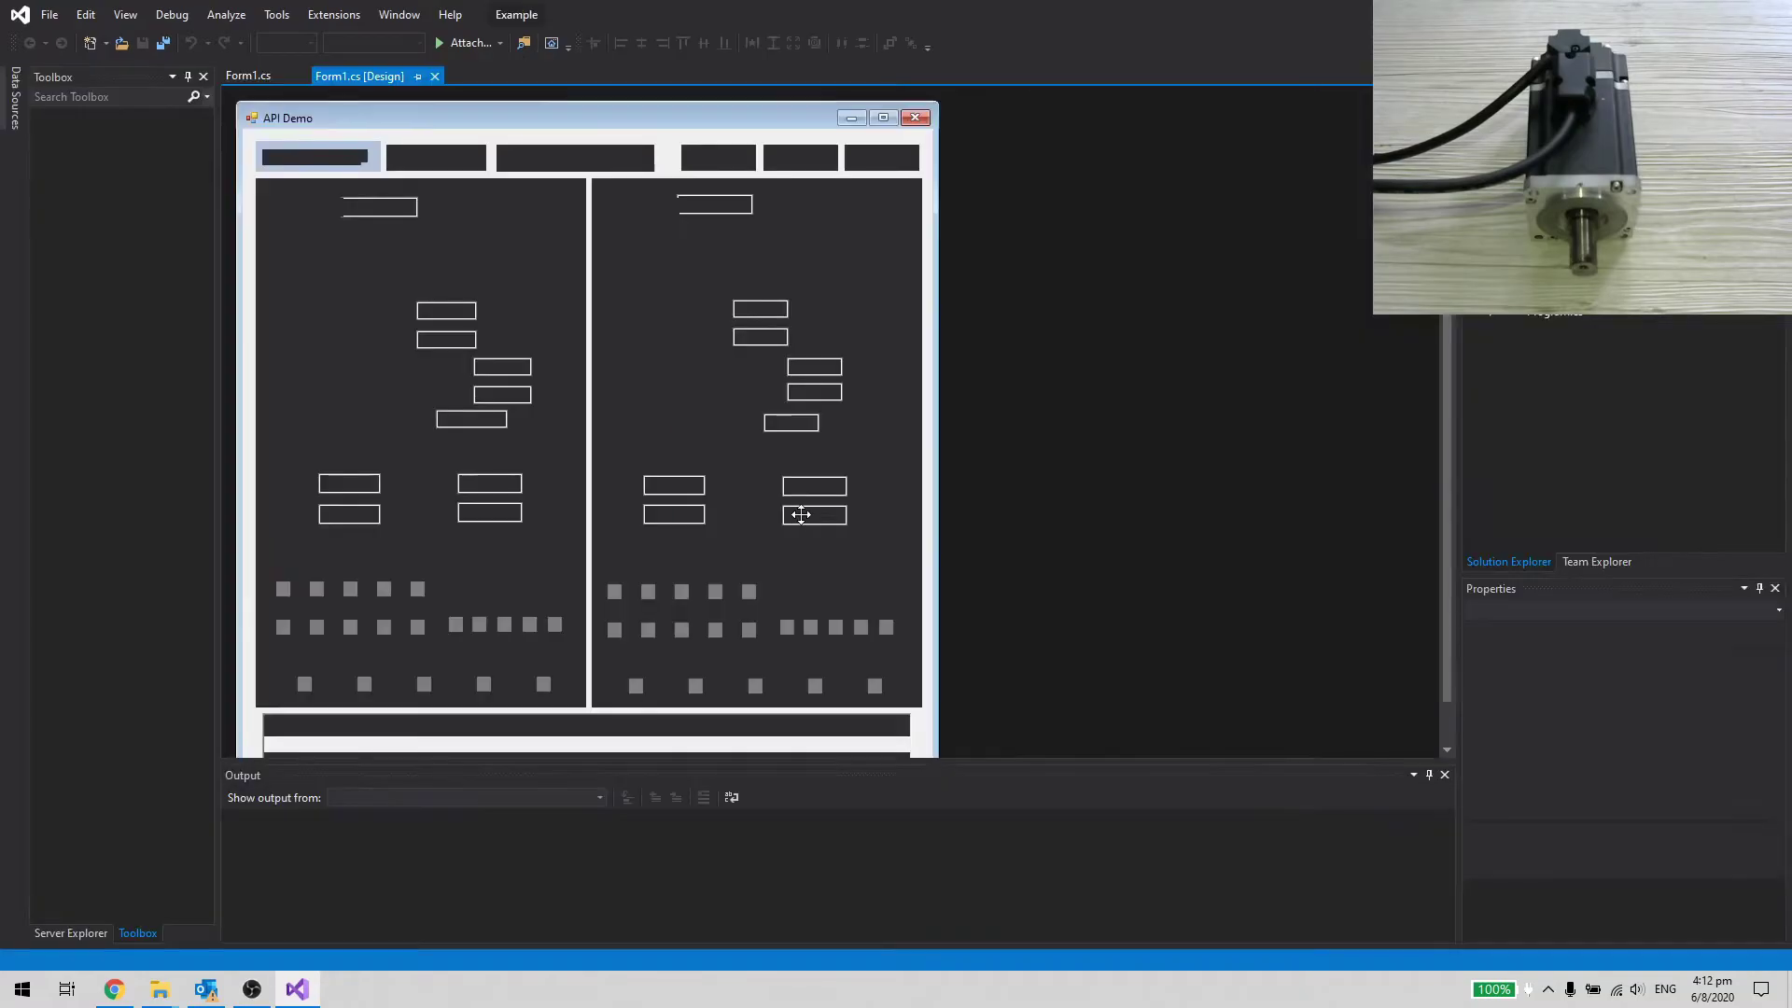
# Start debugging the Example app and connect the API Demo to the drive via EtherCAT.
pyautogui.click(458, 43)
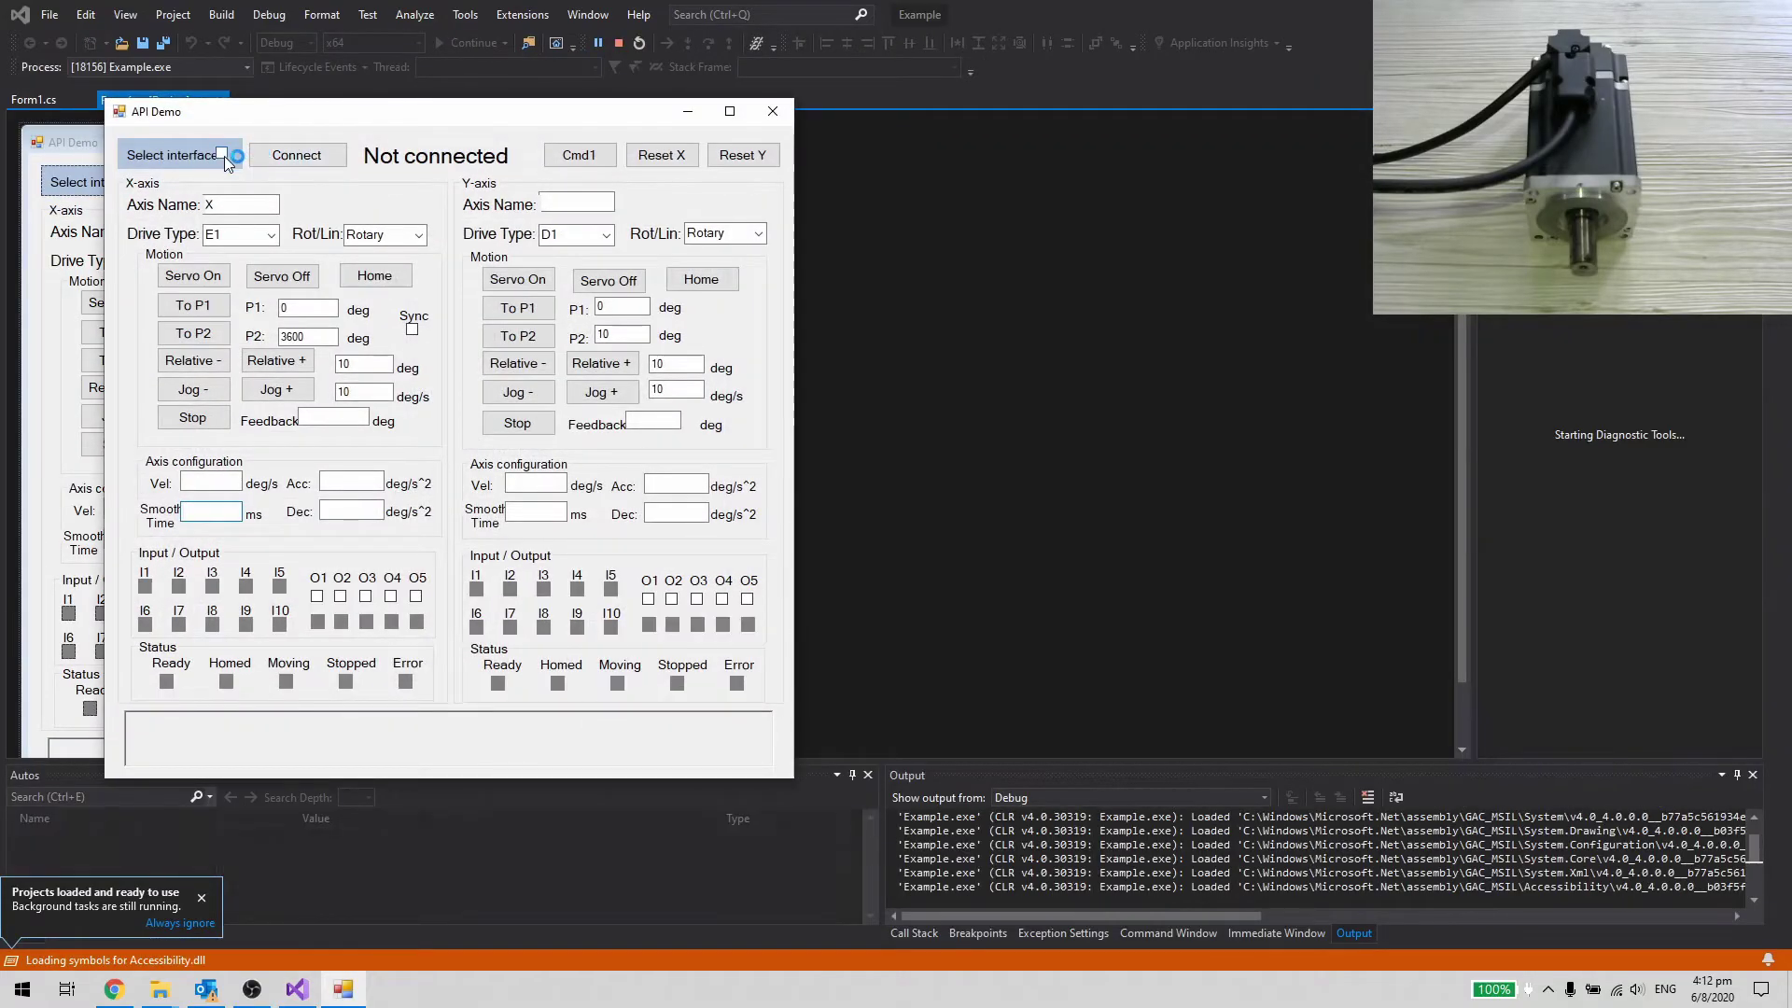
pyautogui.click(295, 156)
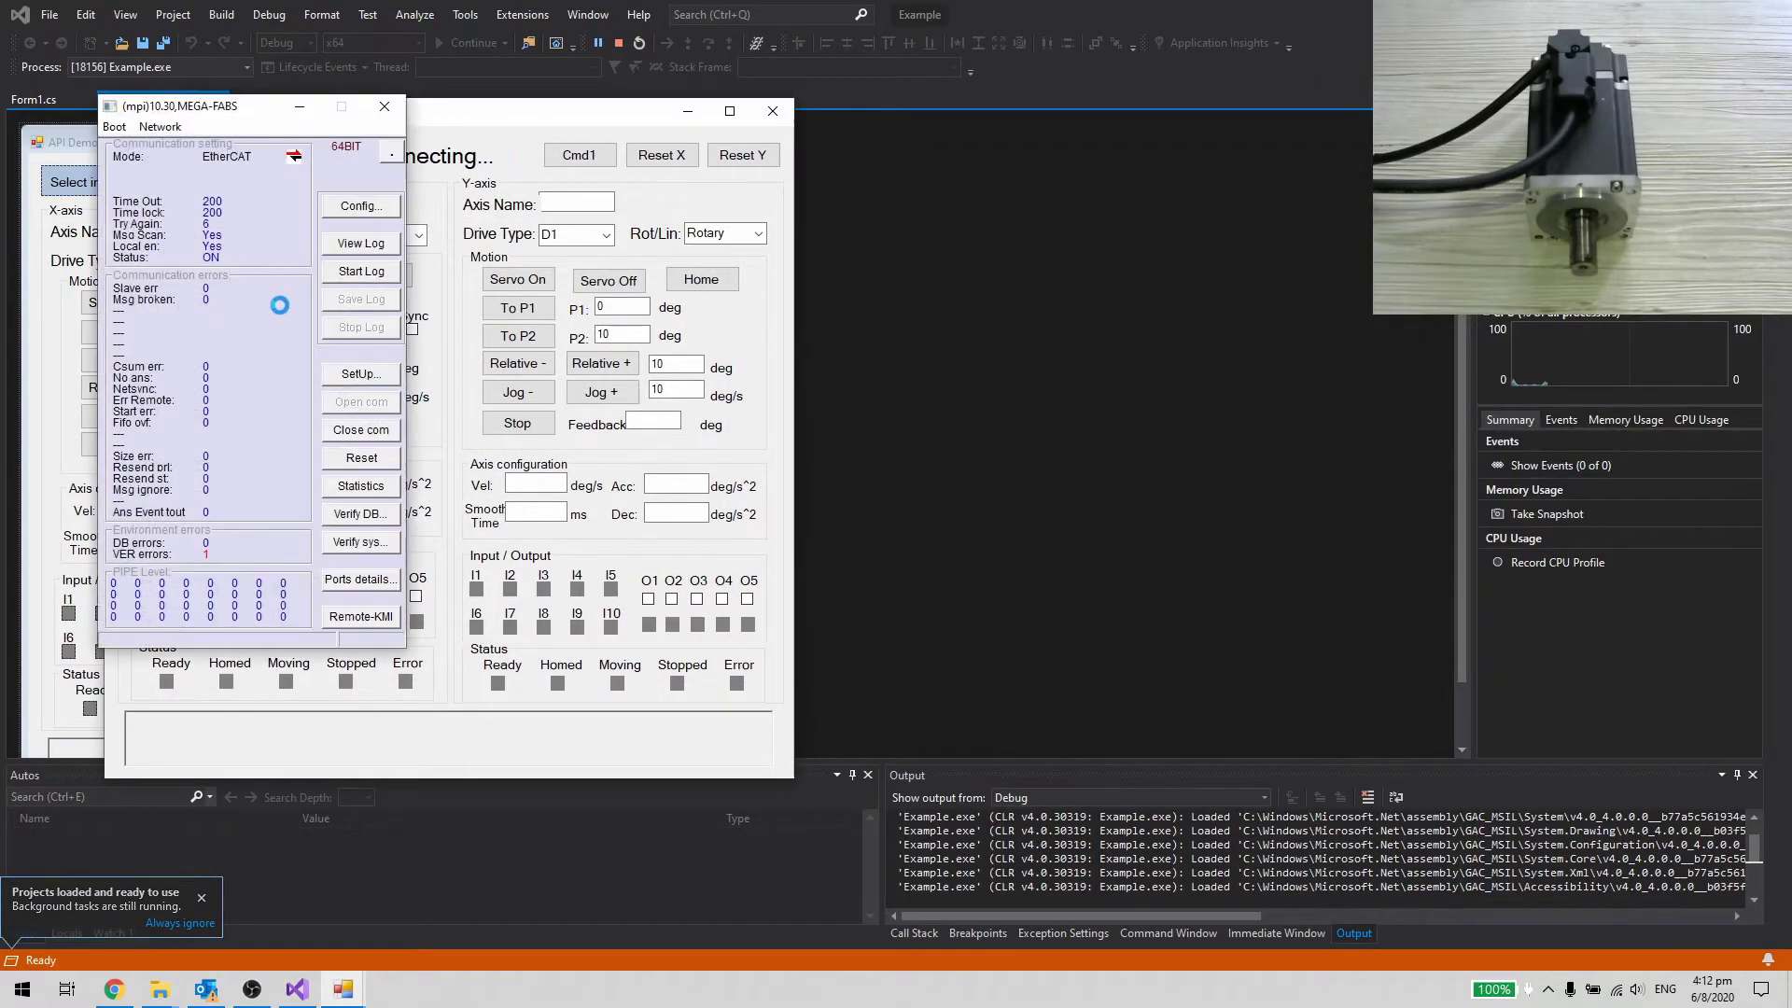
pyautogui.click(245, 413)
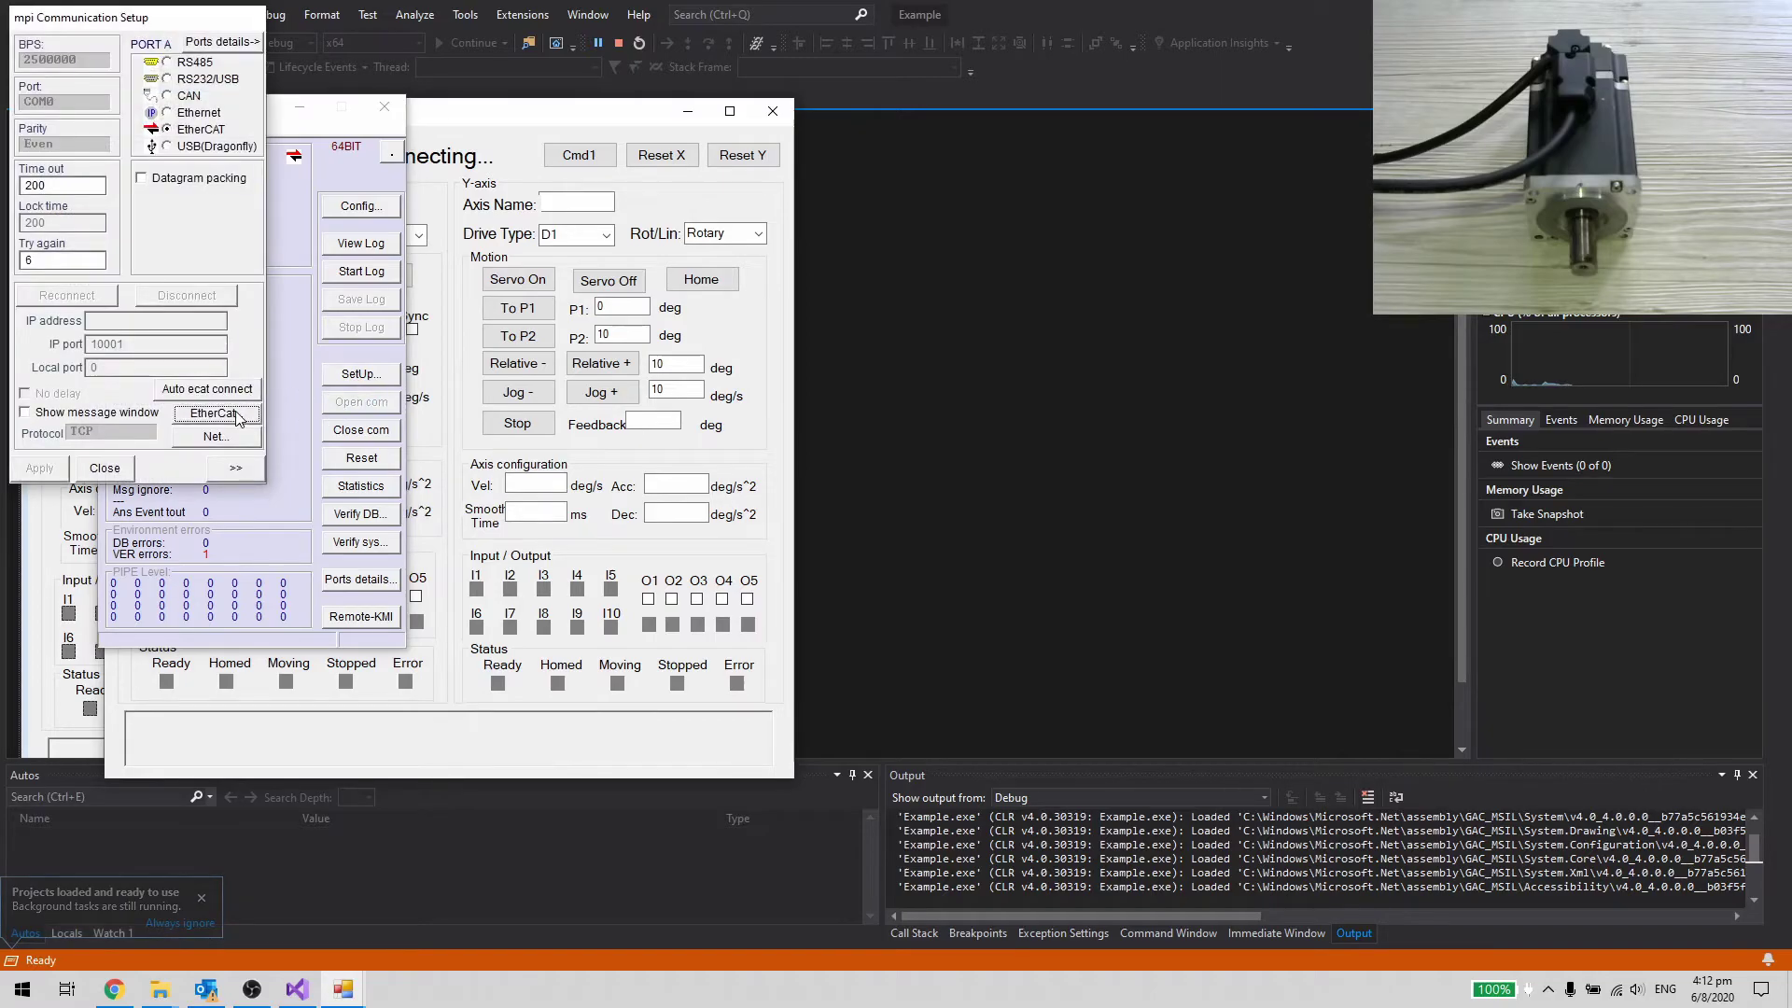
pyautogui.click(112, 466)
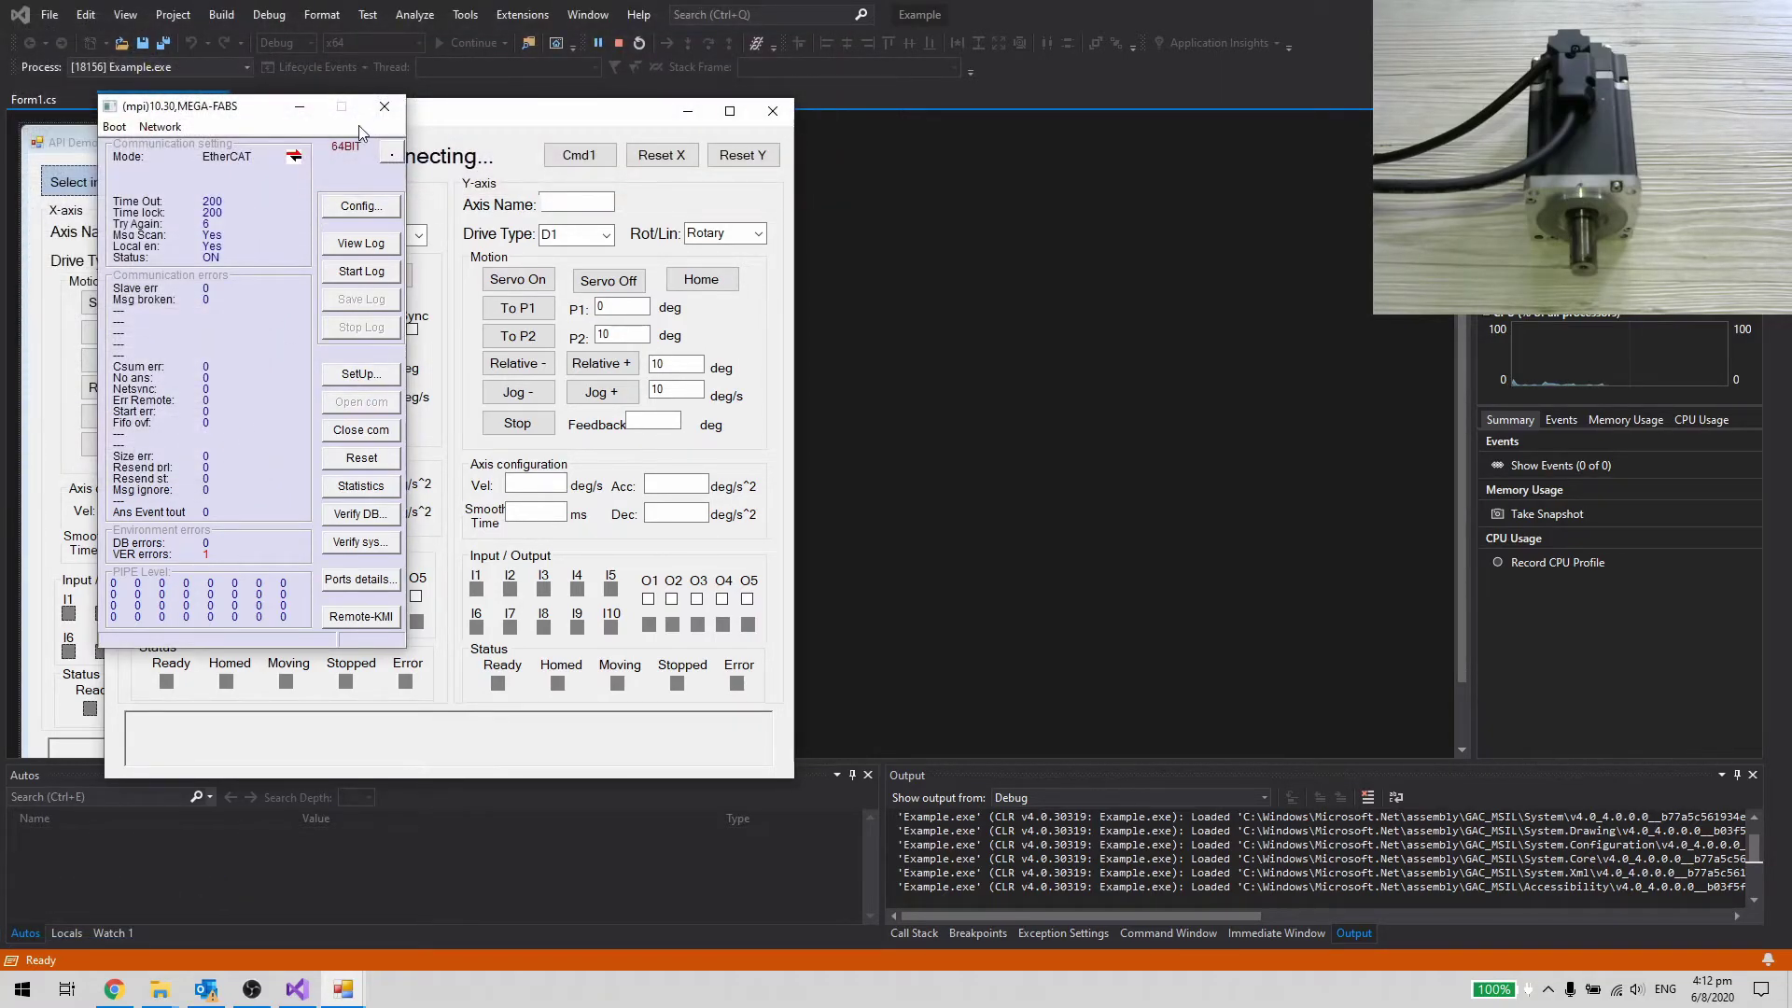
pyautogui.click(383, 107)
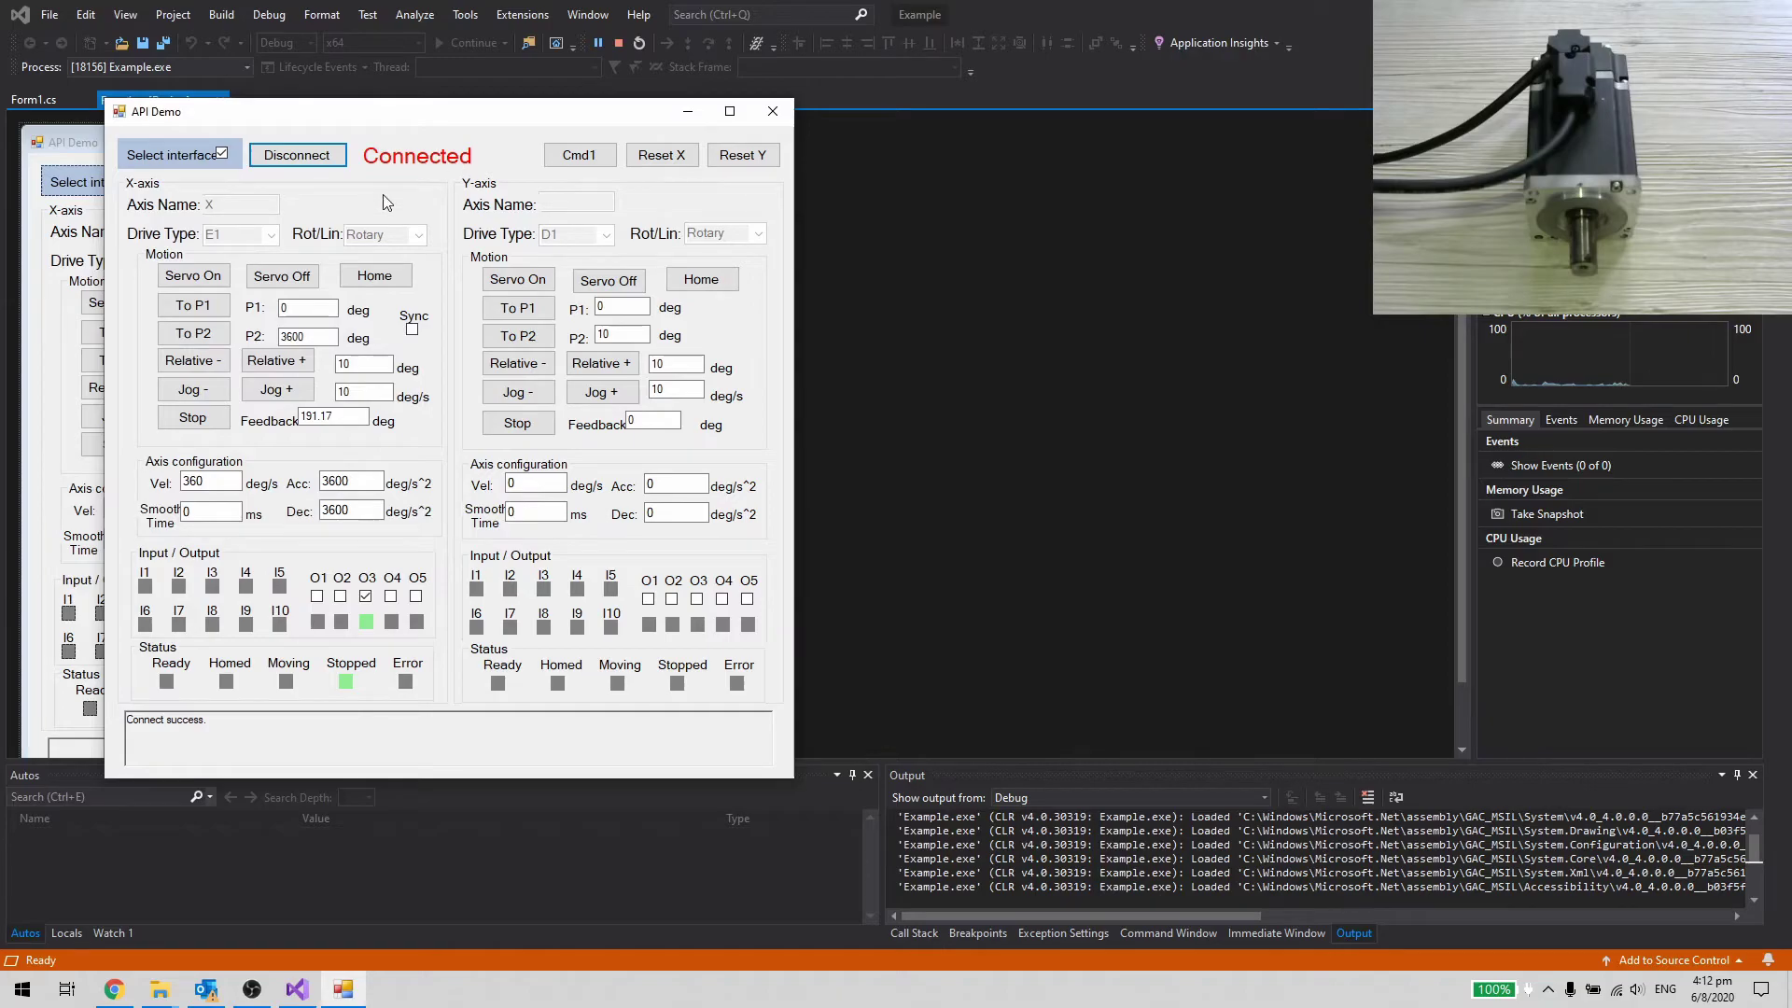
# Home the X axis, move it to P2 (3600 deg), back to P1 (0 deg), then disconnect.
pyautogui.click(367, 282)
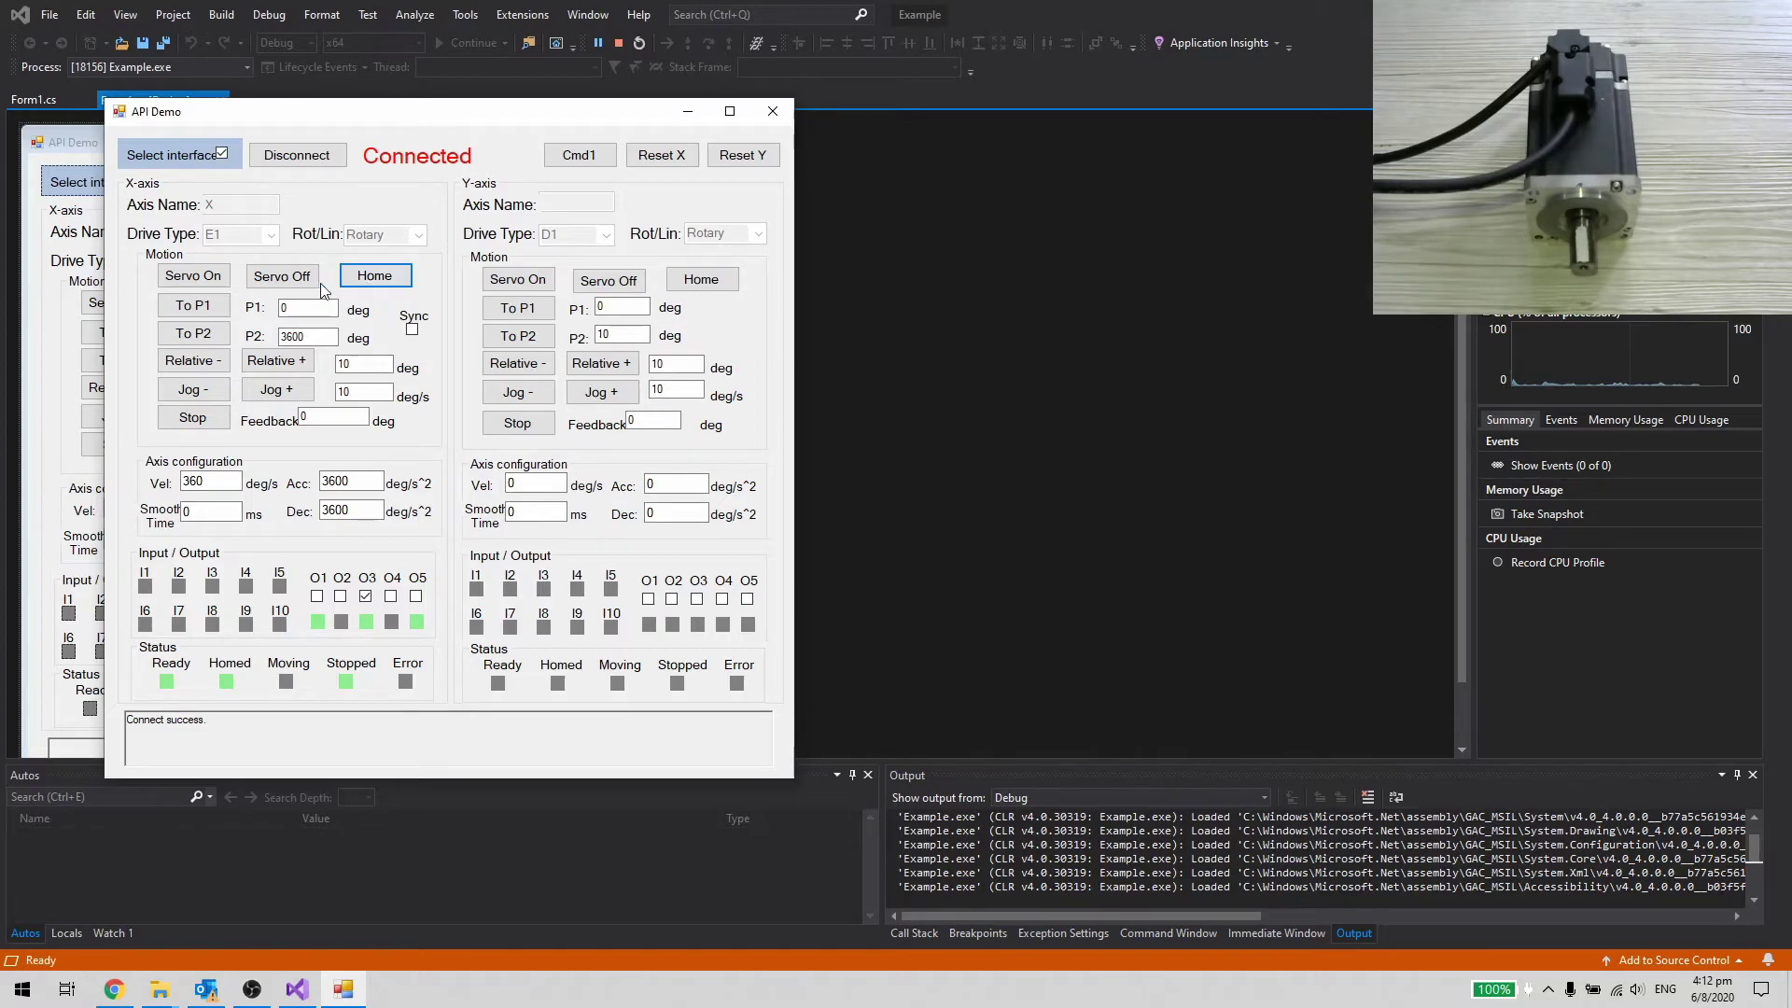
pyautogui.click(195, 335)
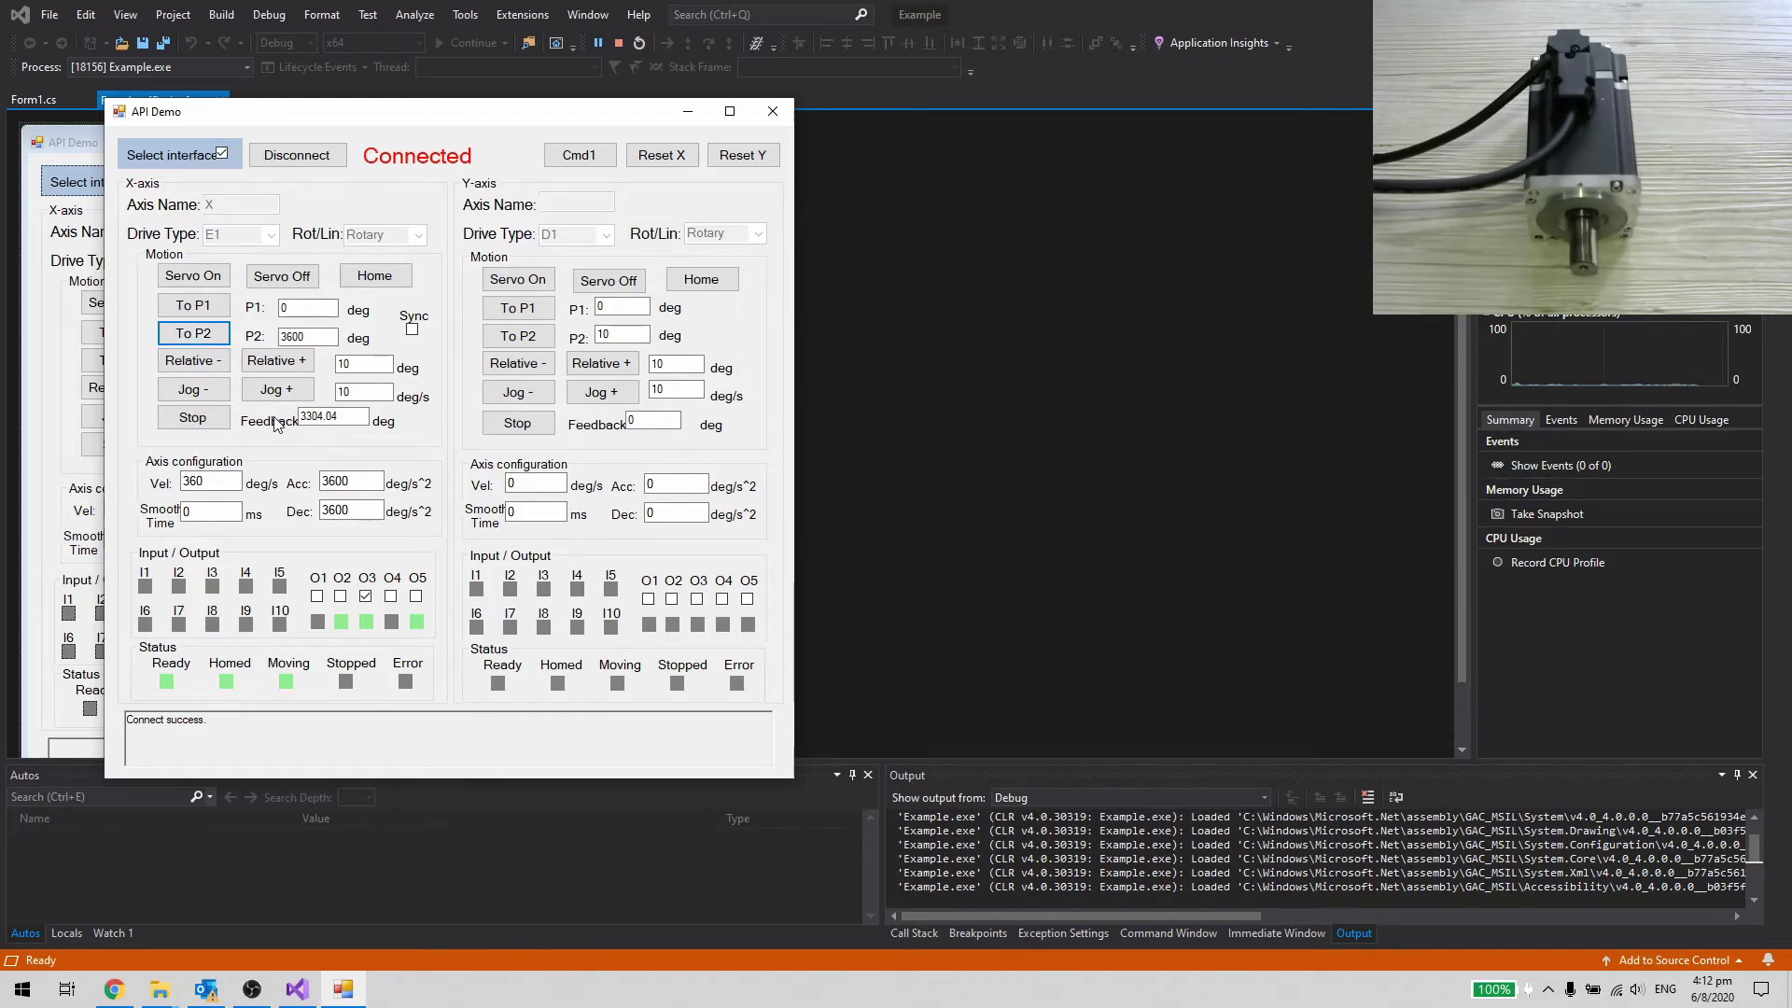
pyautogui.click(215, 314)
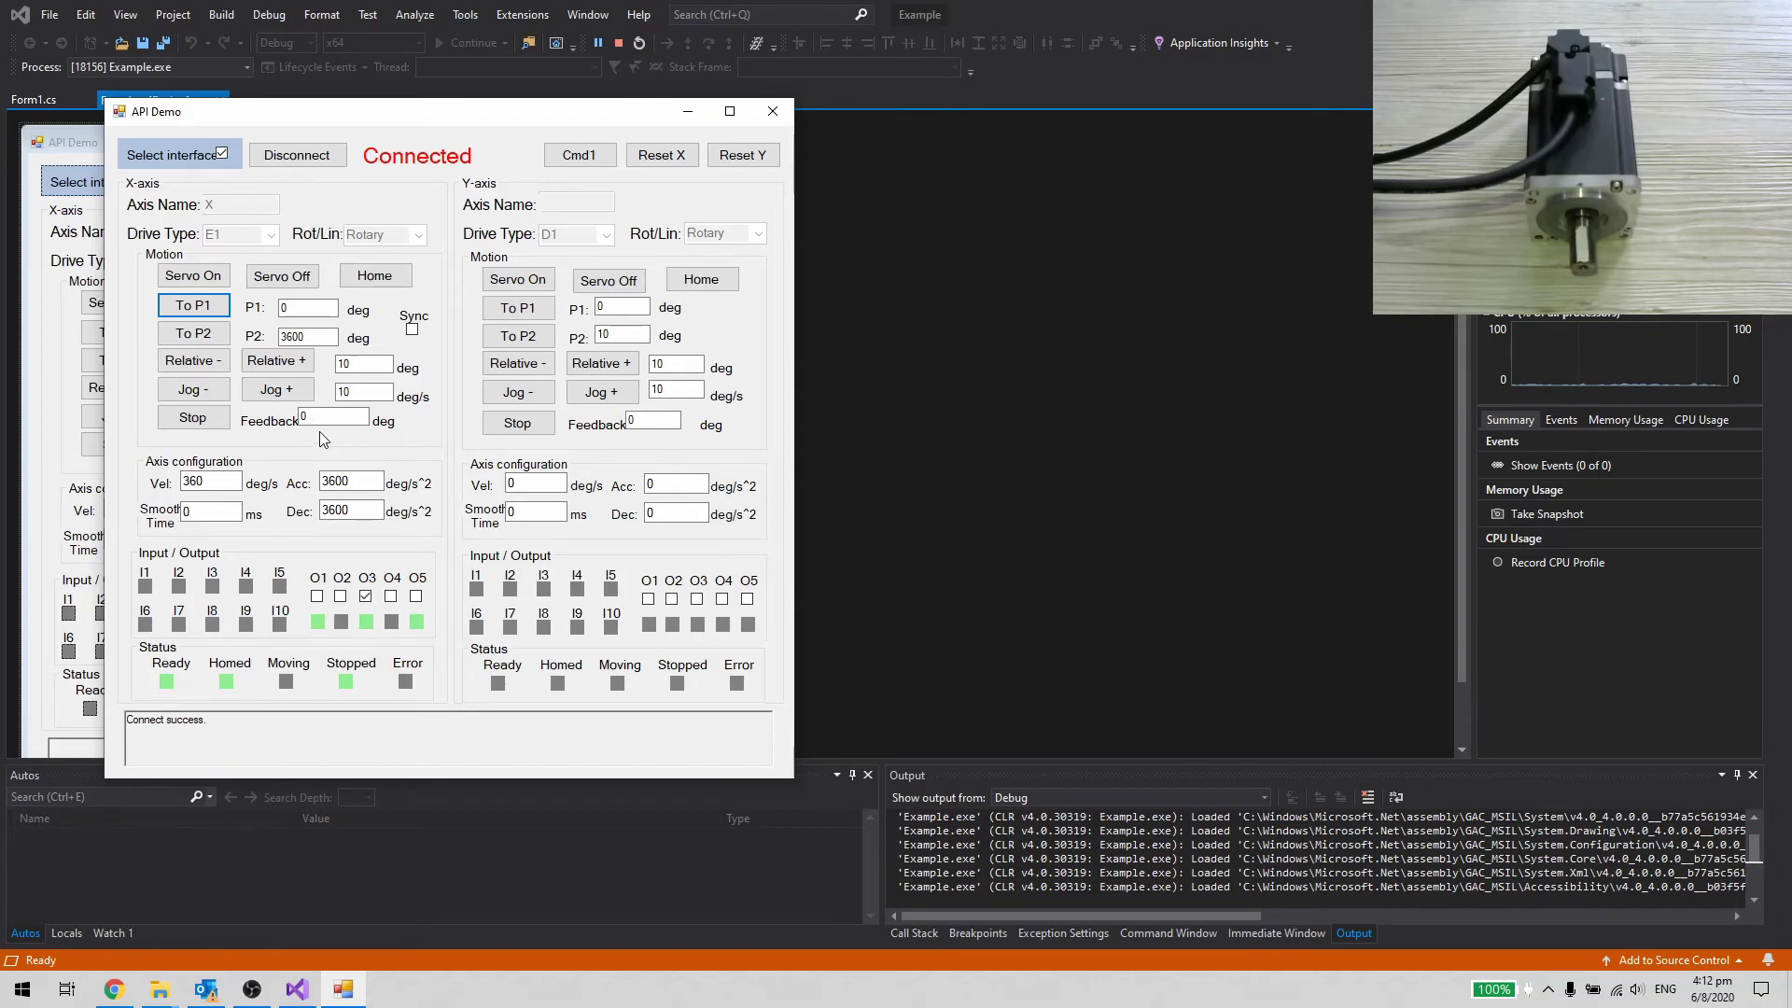
pyautogui.click(295, 155)
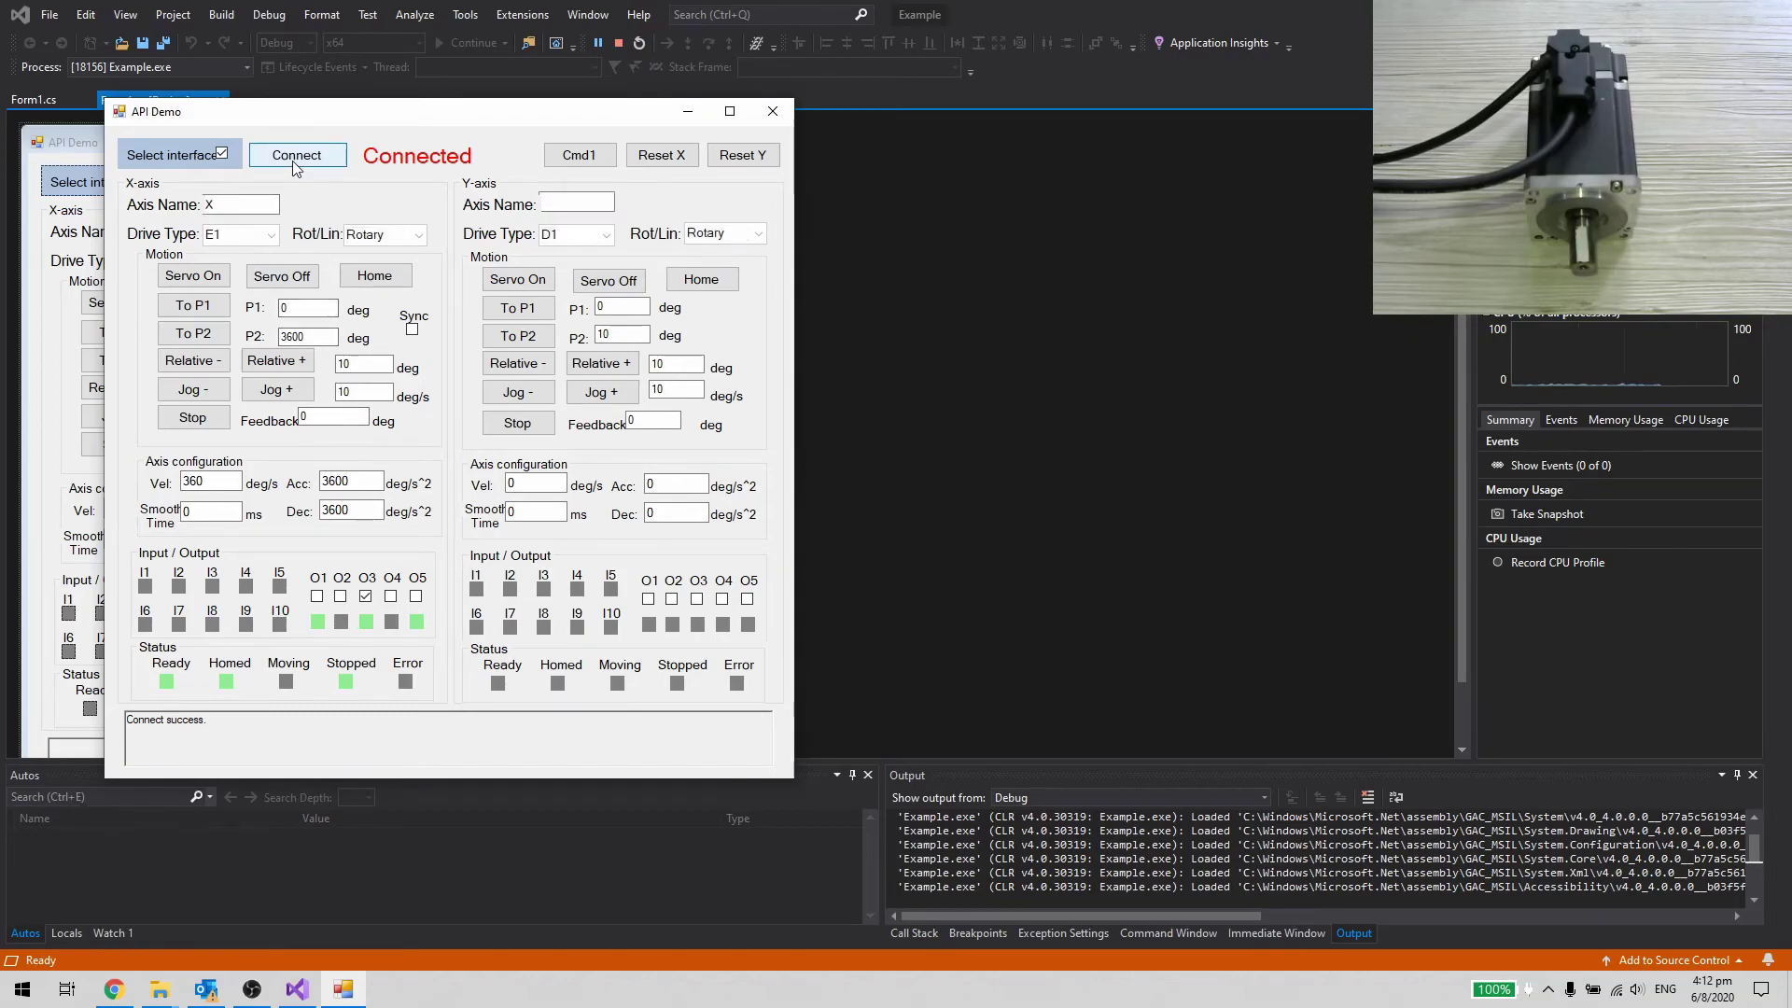
# Stop debugging, inspect the MPI_MoveAbsolute call in XToP1_Click, and close the Example folder window.
pyautogui.click(618, 43)
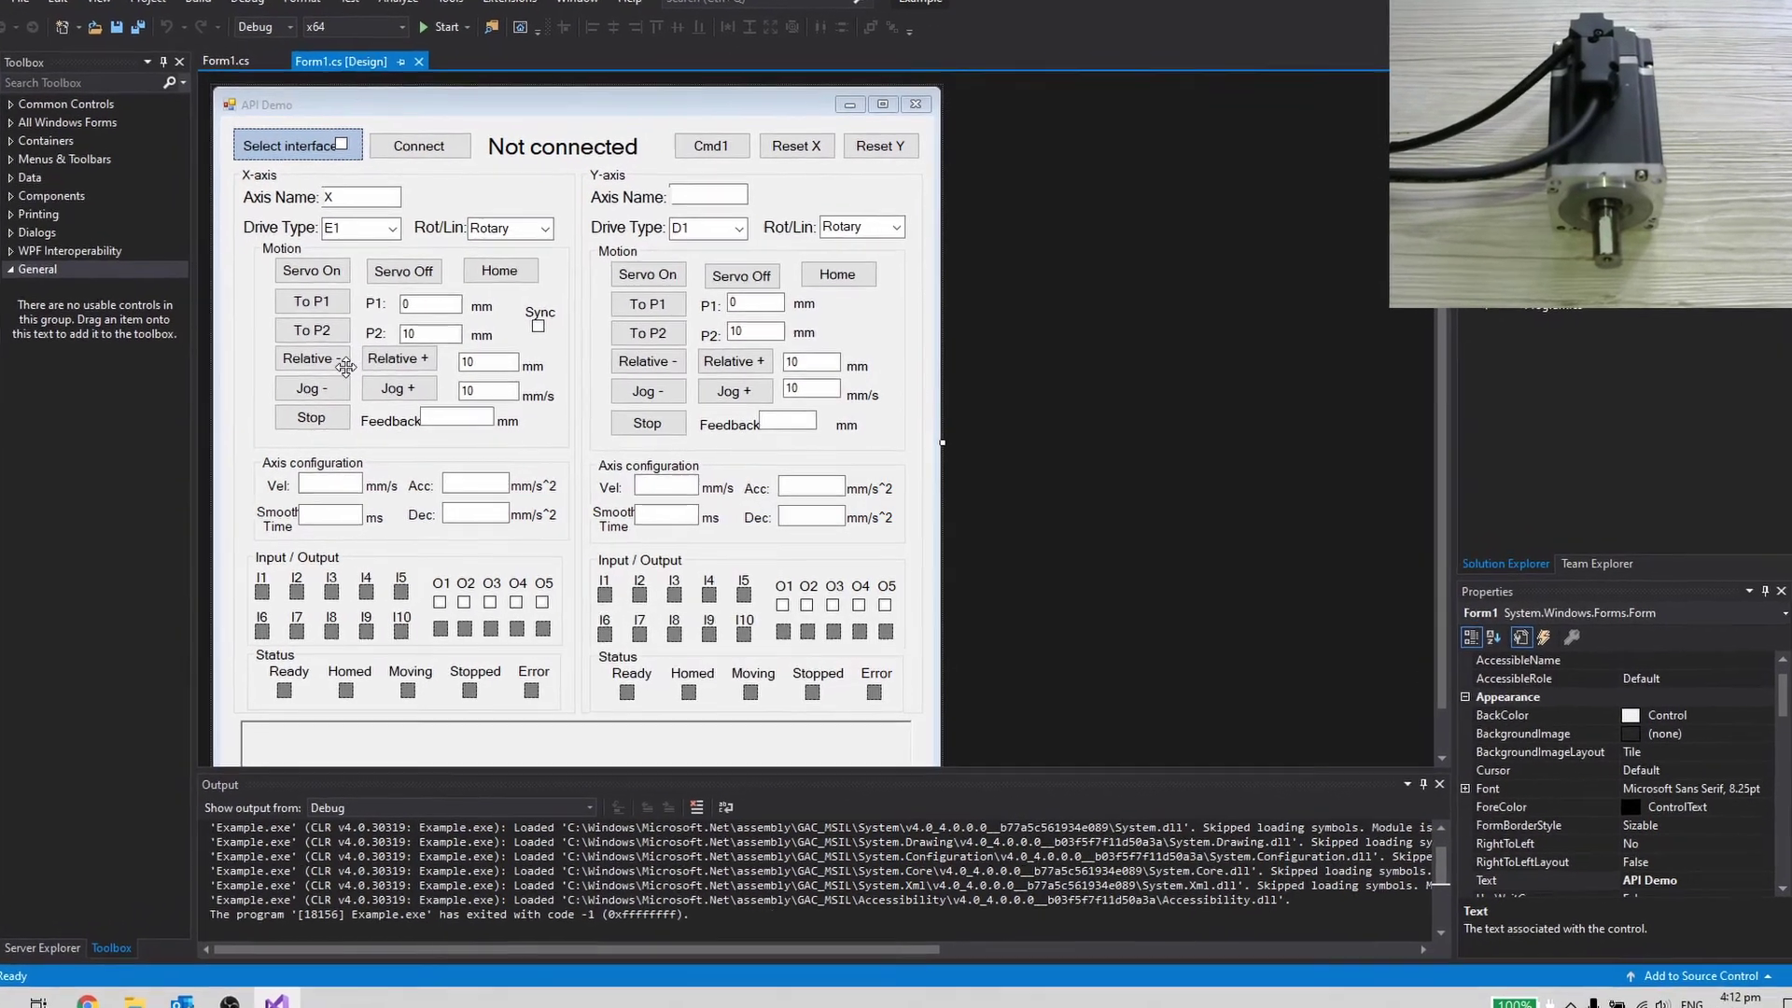
pyautogui.doubleClick(300, 295)
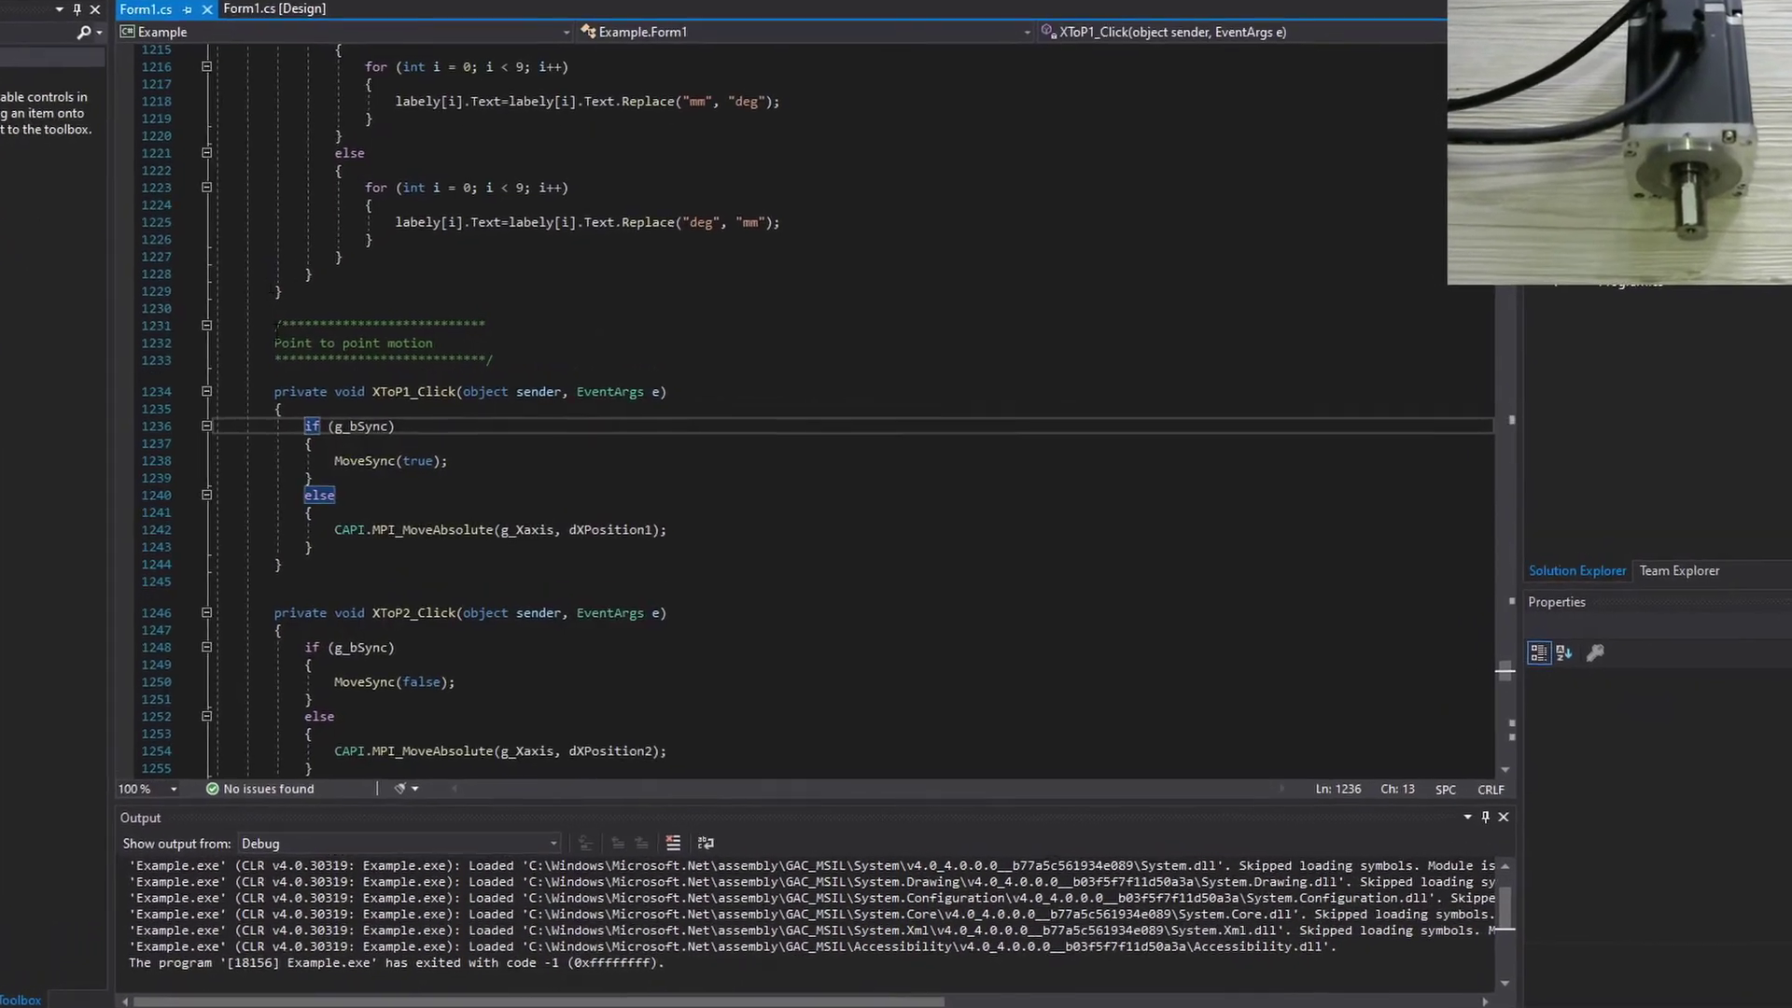
pyautogui.moveTo(314, 530); pyautogui.dragTo(475, 530)
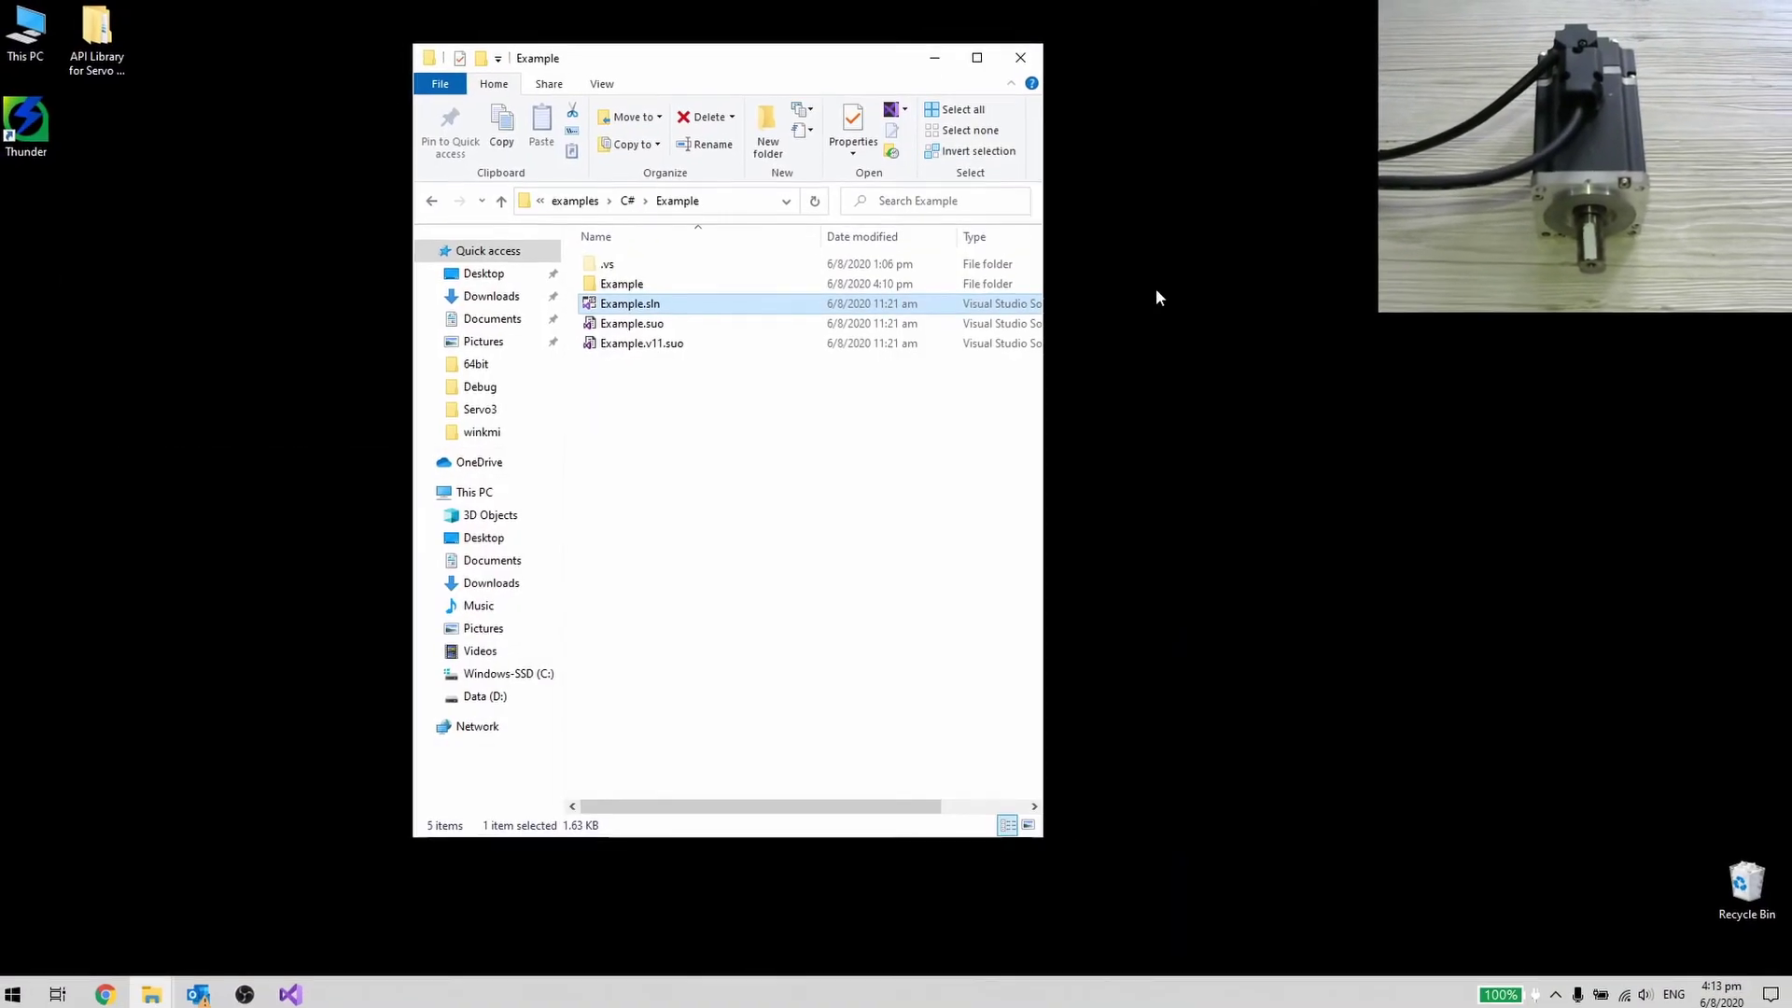
pyautogui.click(1112, 312)
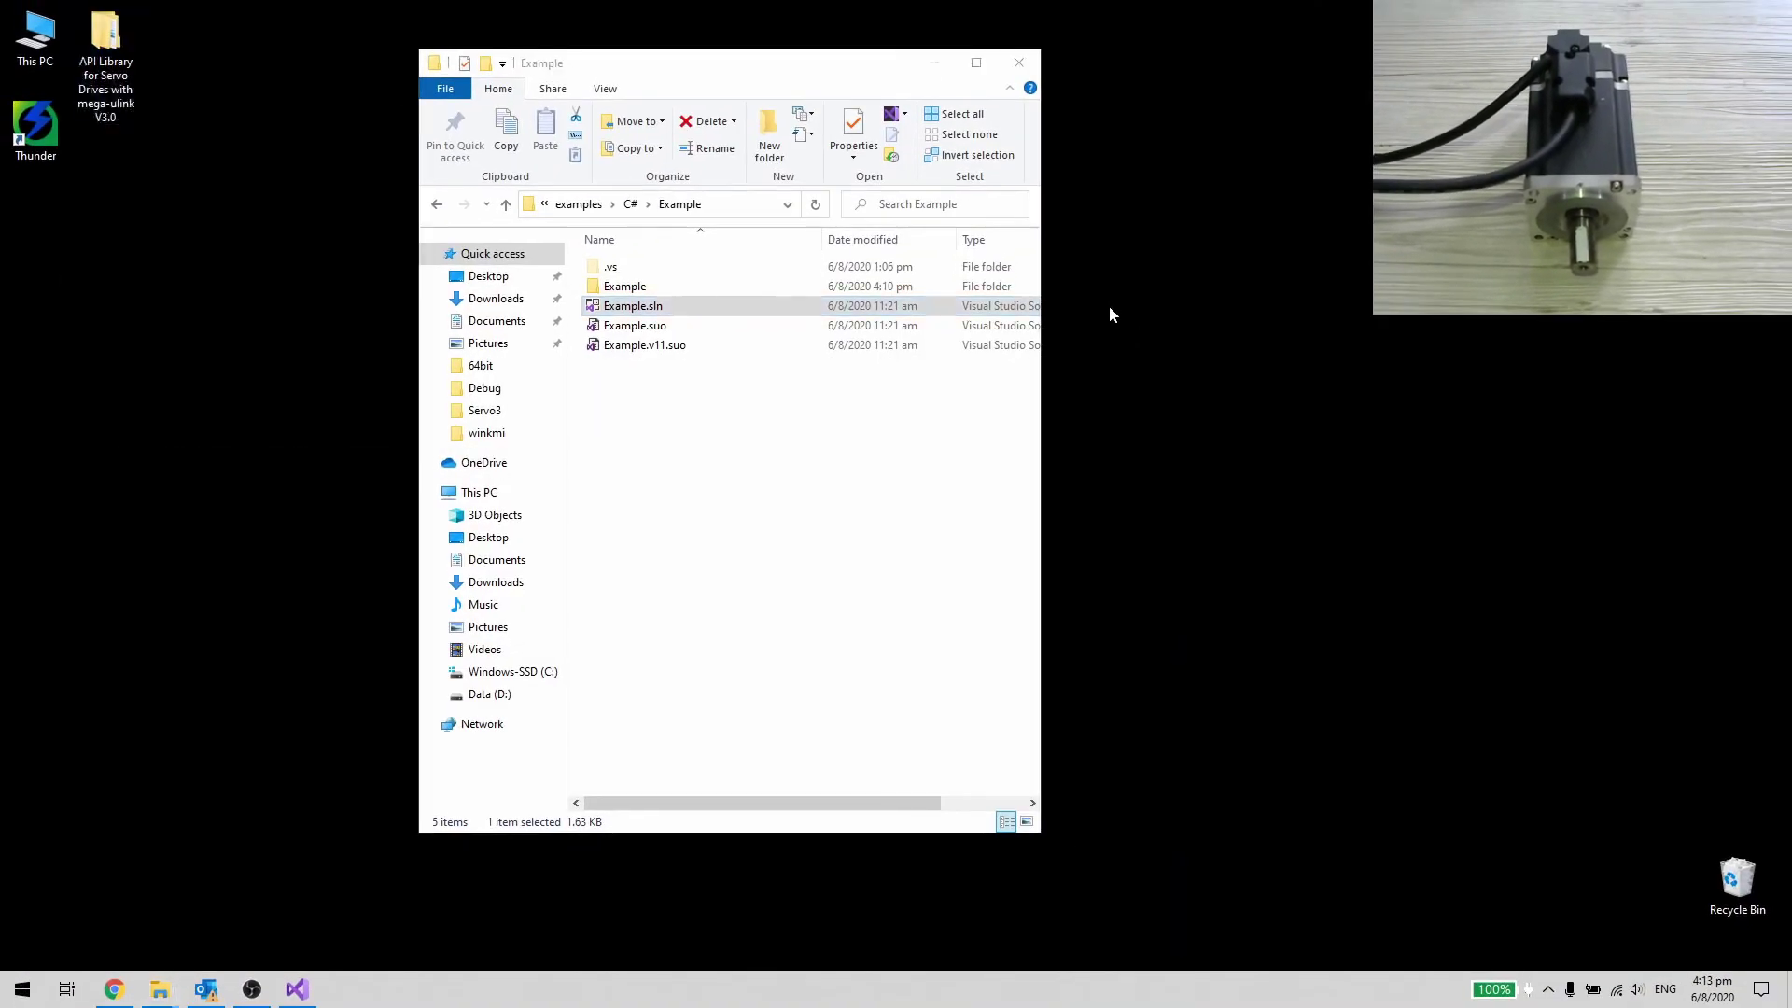
pyautogui.click(1037, 67)
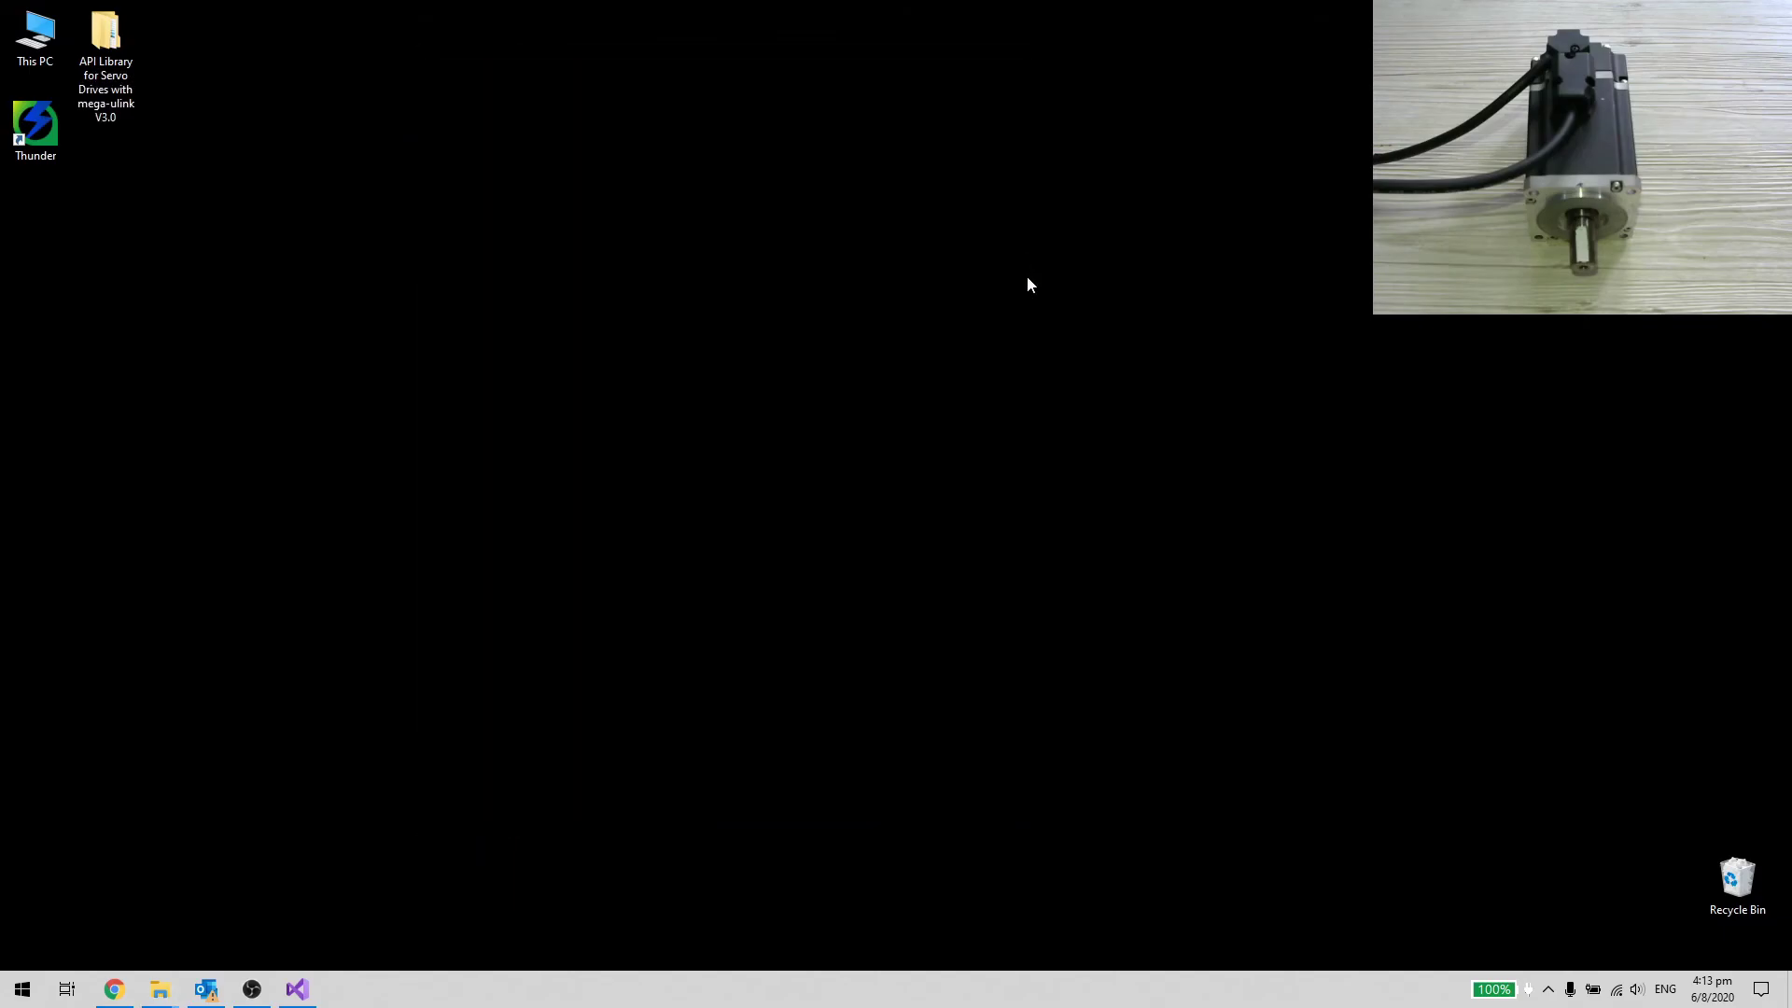